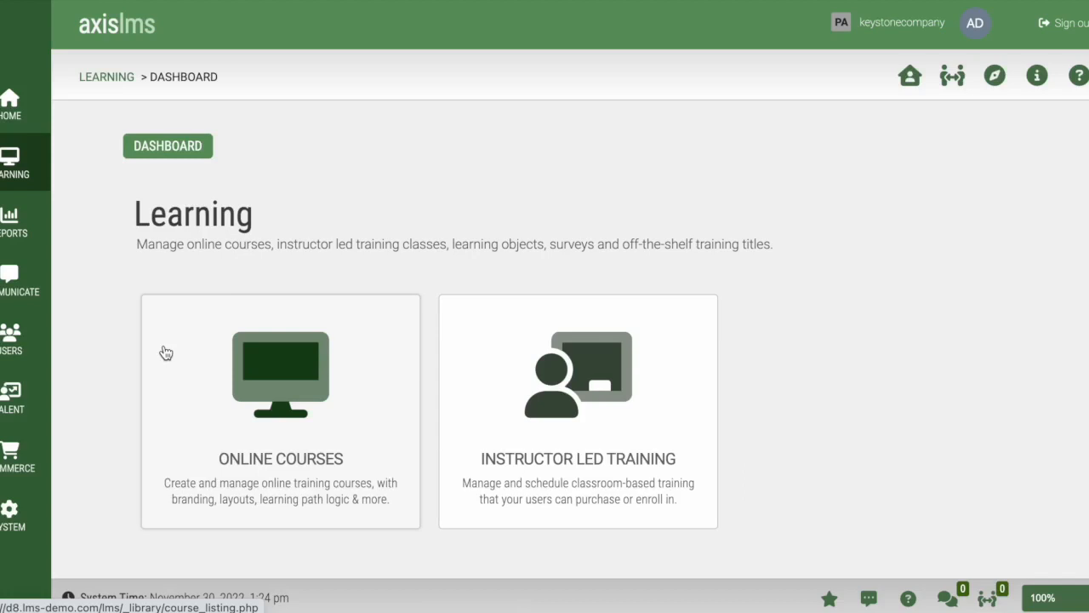
Go through Online Courses > Courses to the Production Parts course's Course Content builder
click(166, 353)
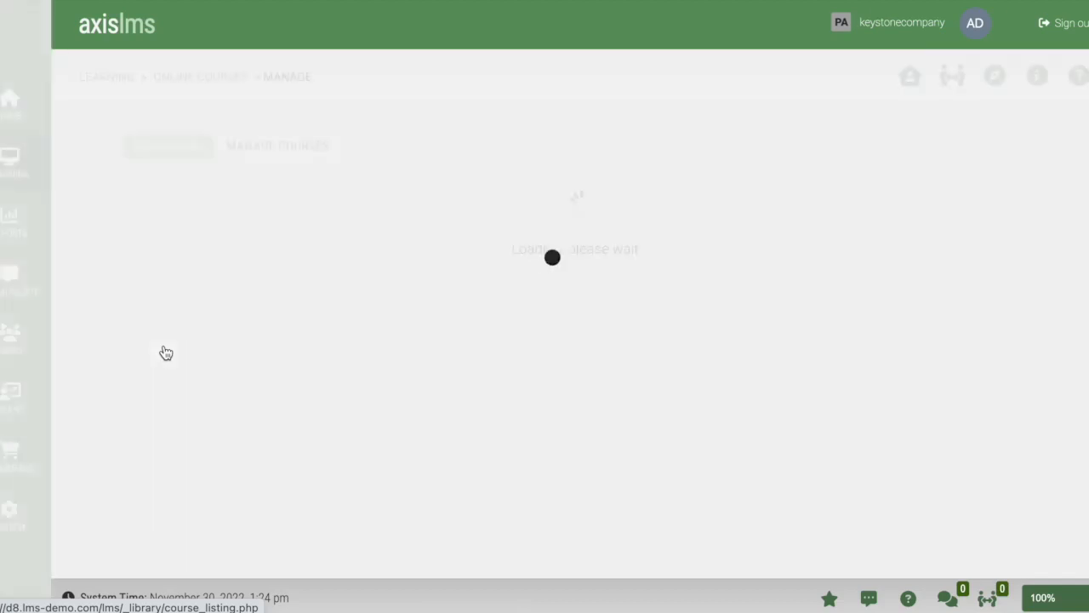
click(177, 390)
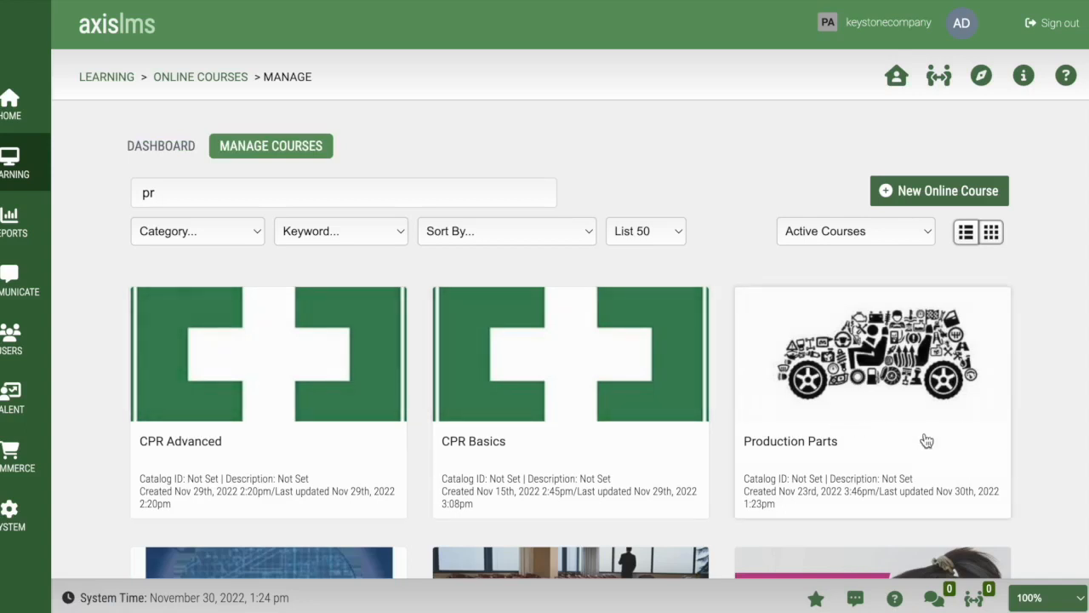
click(926, 440)
scroll(377, 420, down, 2)
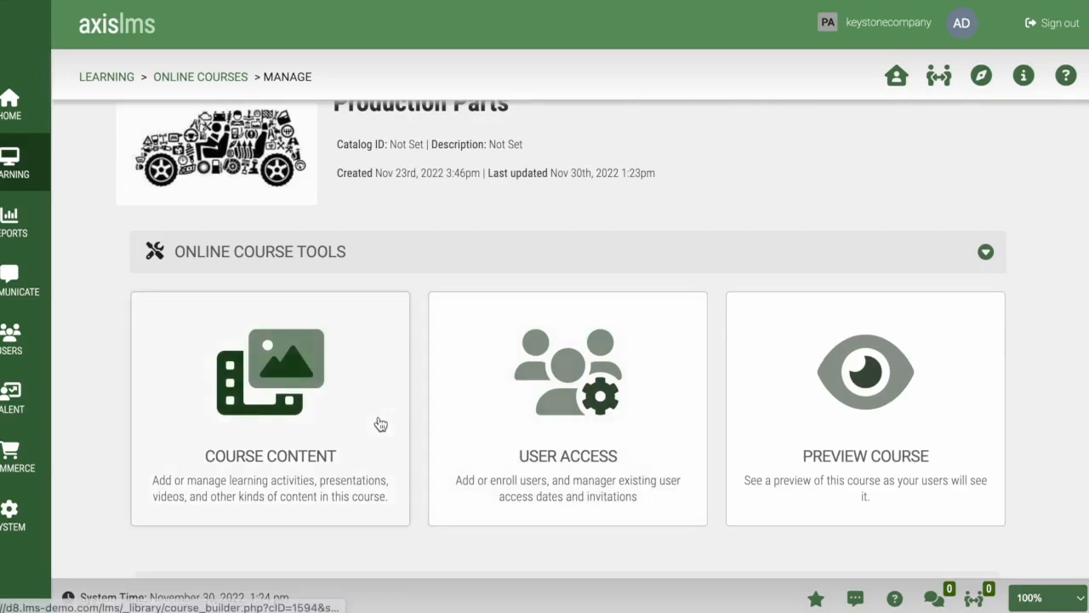
click(377, 423)
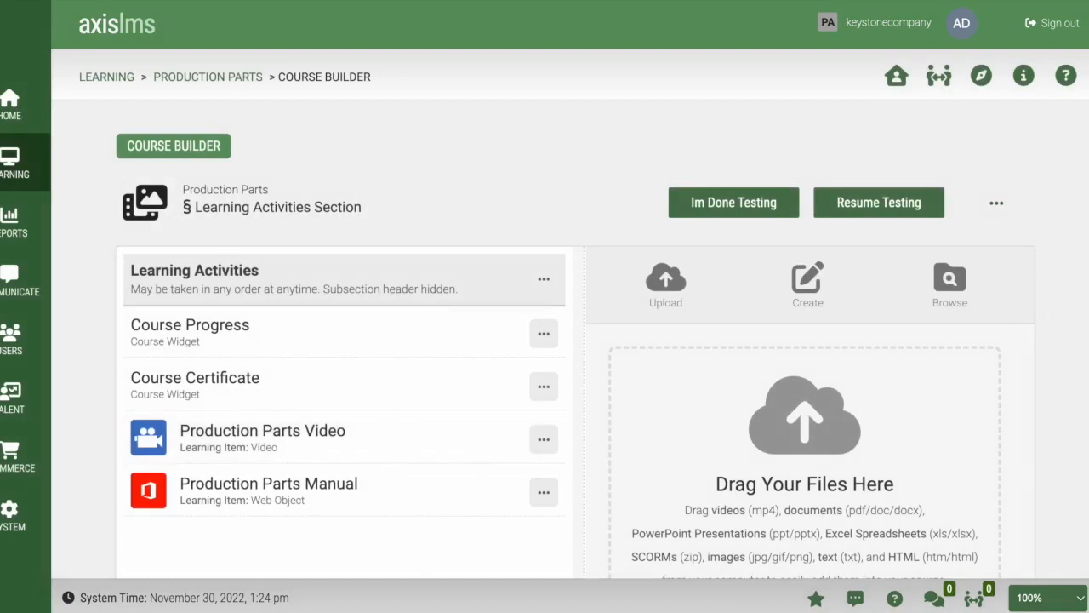
scroll(575, 347, down, 1)
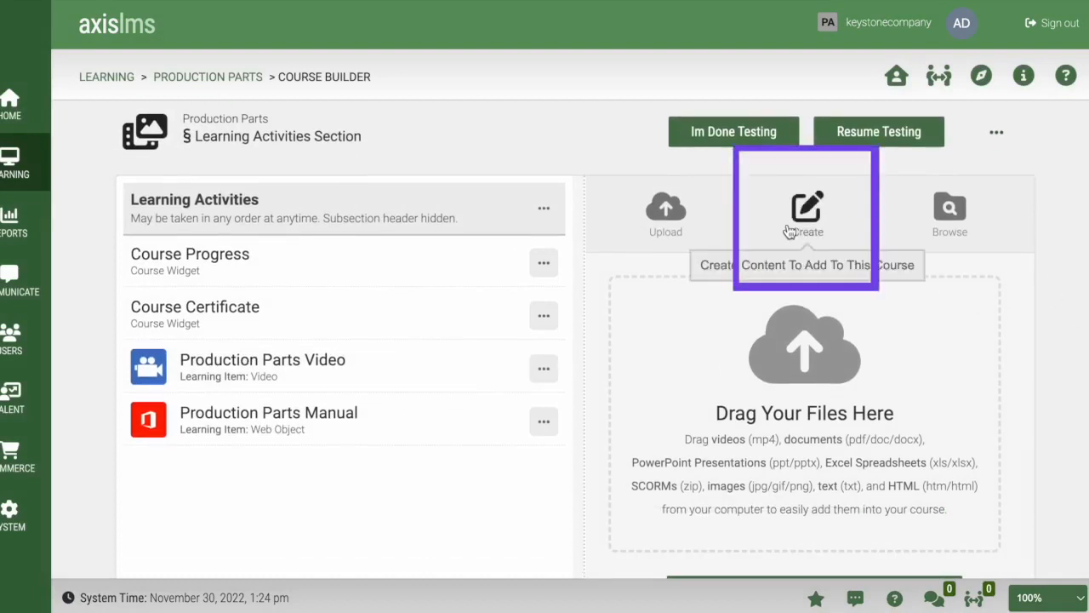
Create a new graded quiz in the course via Create, searching 'quiz', and Add a New Learning Item
click(818, 217)
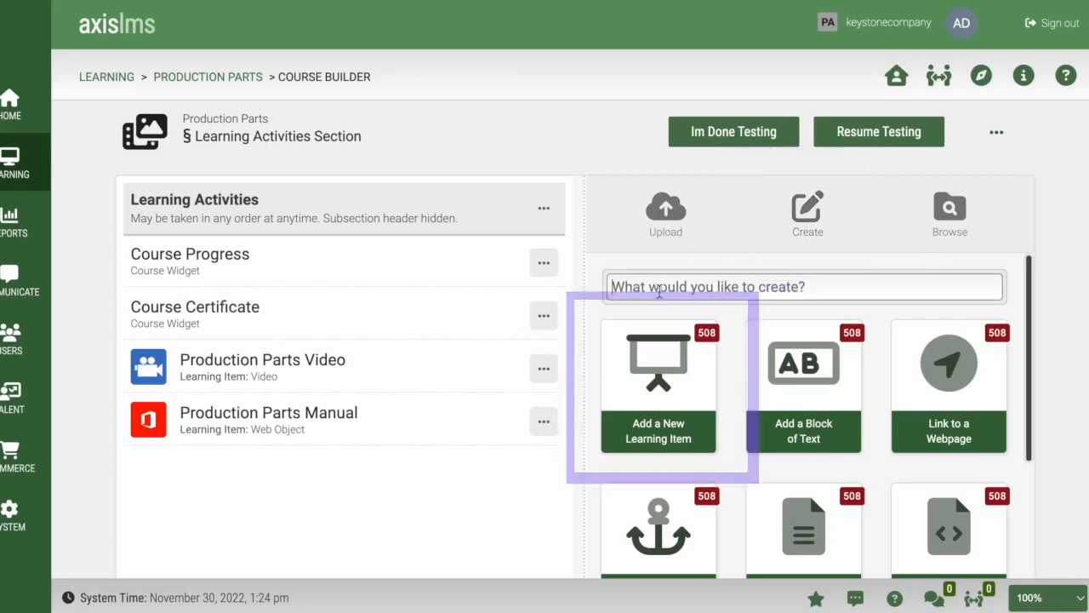
text(quiz)
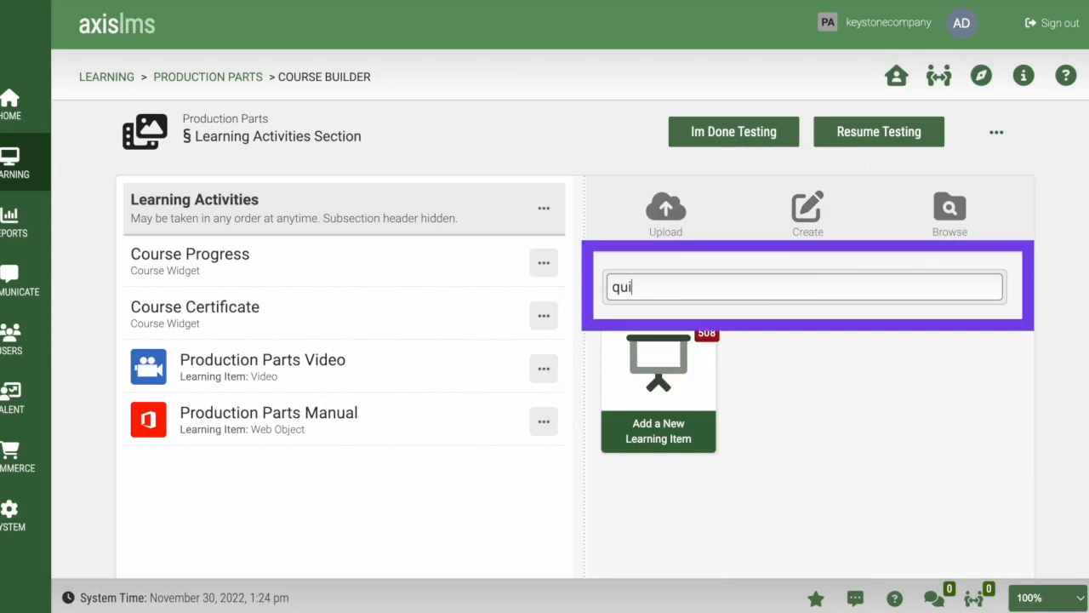
click(699, 400)
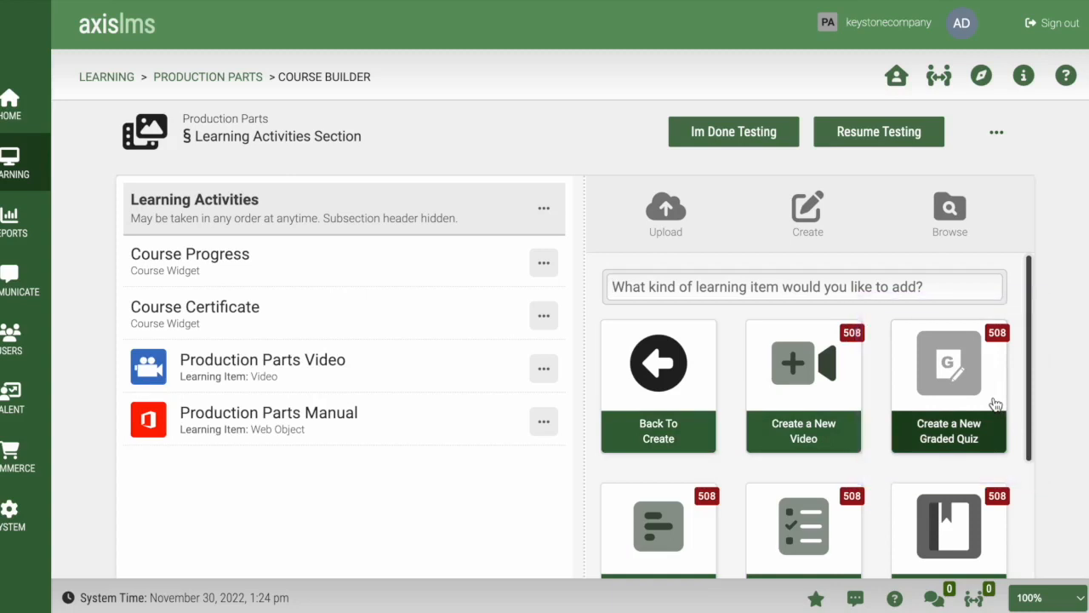
click(995, 404)
click(347, 163)
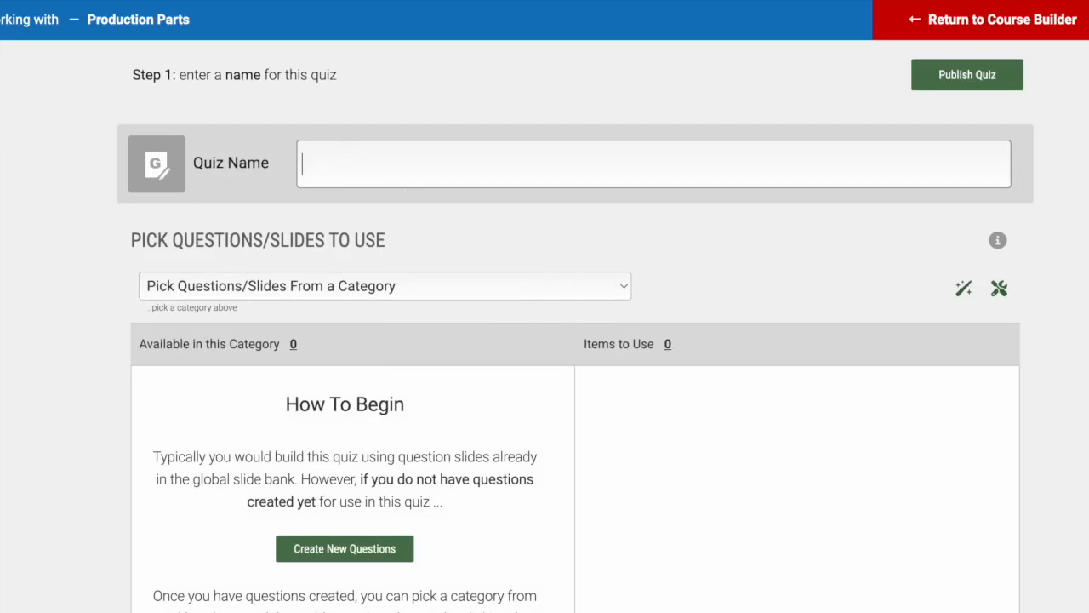
Enter 'Production Parts Final Quiz' in the Quiz Name field
text(Production Parts Final Quiz)
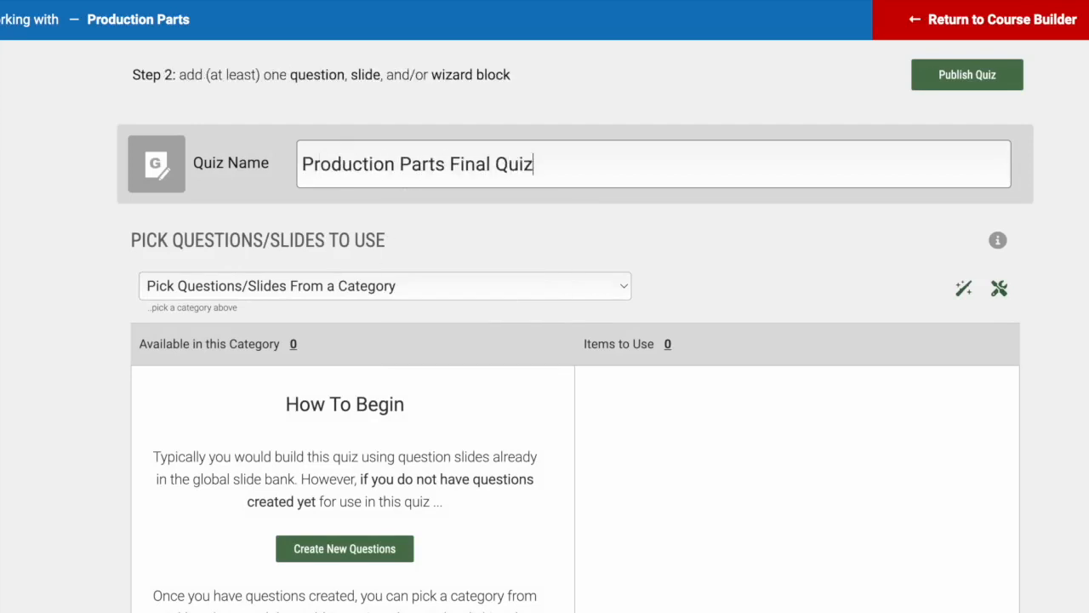
scroll(383, 257, down, 1)
scroll(382, 257, down, 1)
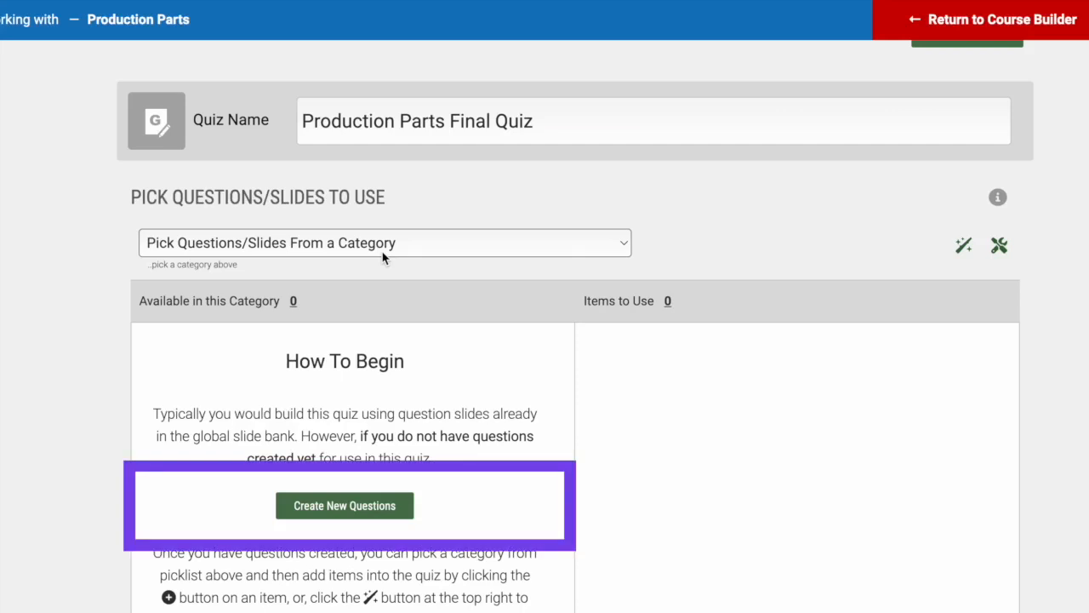
Add the Brakes questions on brake fluid type, the most important brake part, and backing plate function
click(459, 244)
scroll(441, 386, down, 5)
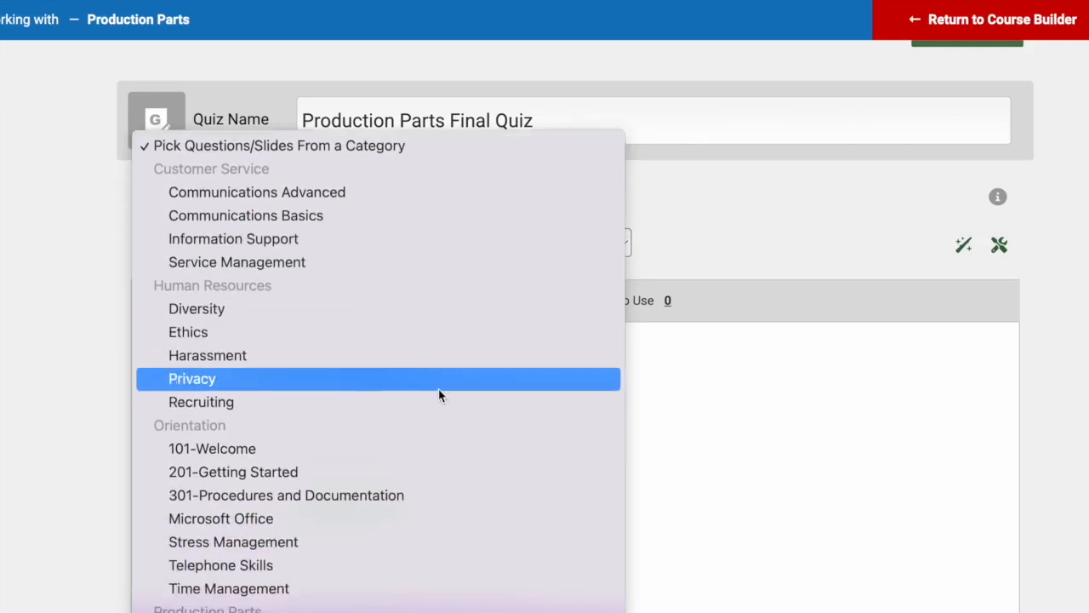
scroll(438, 392, down, 2)
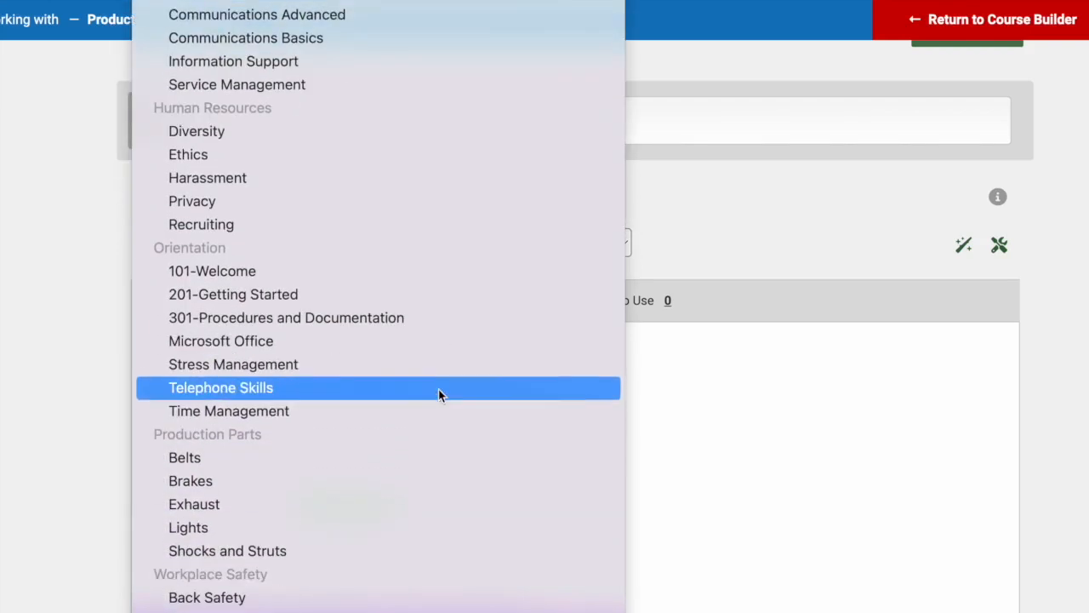
click(337, 483)
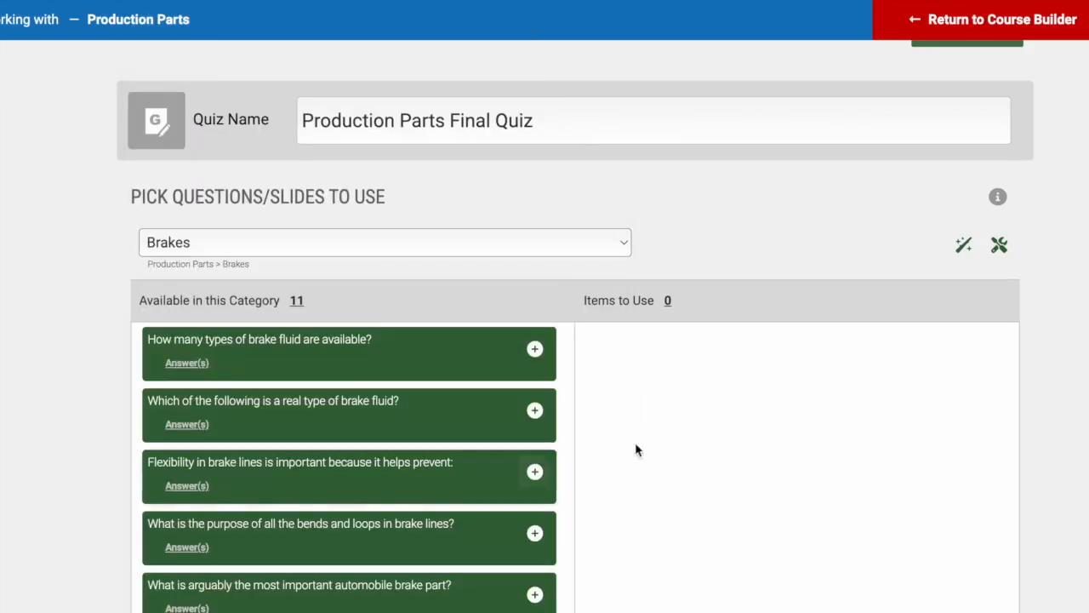
scroll(705, 444, down, 2)
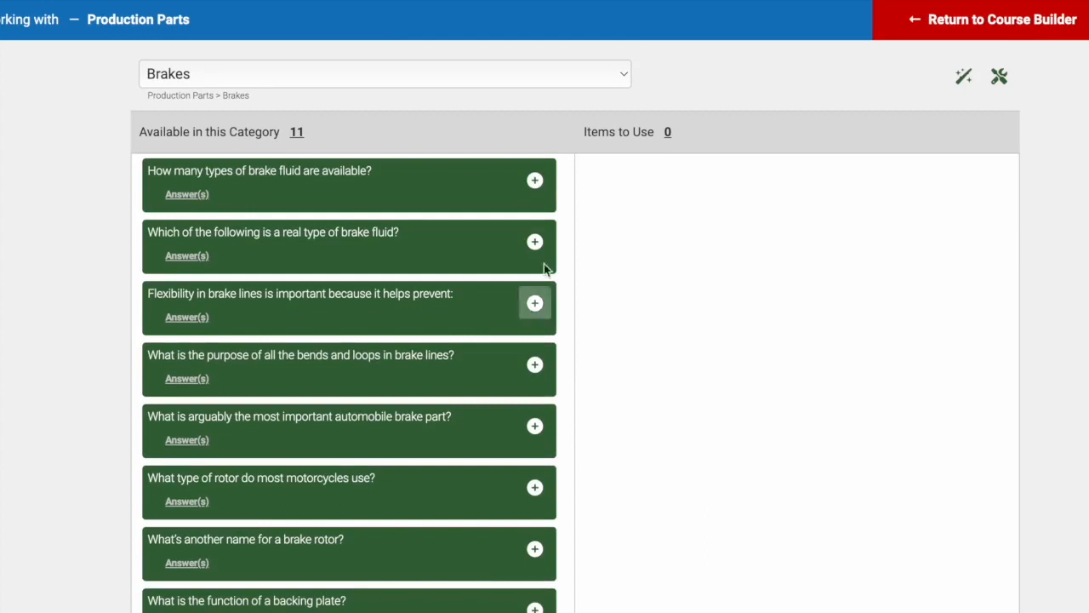
click(535, 241)
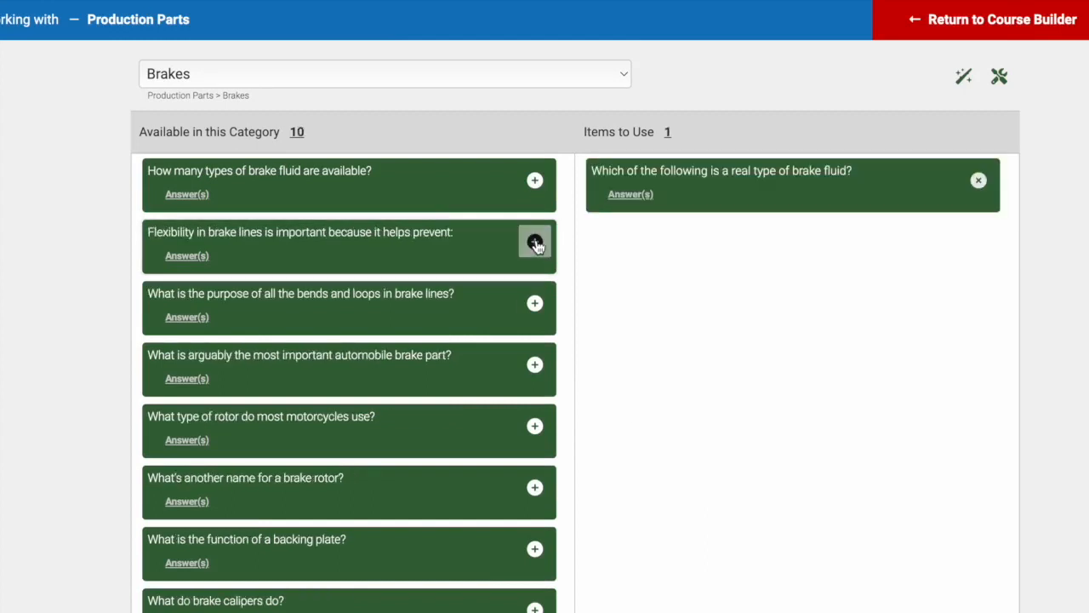
click(534, 364)
click(534, 487)
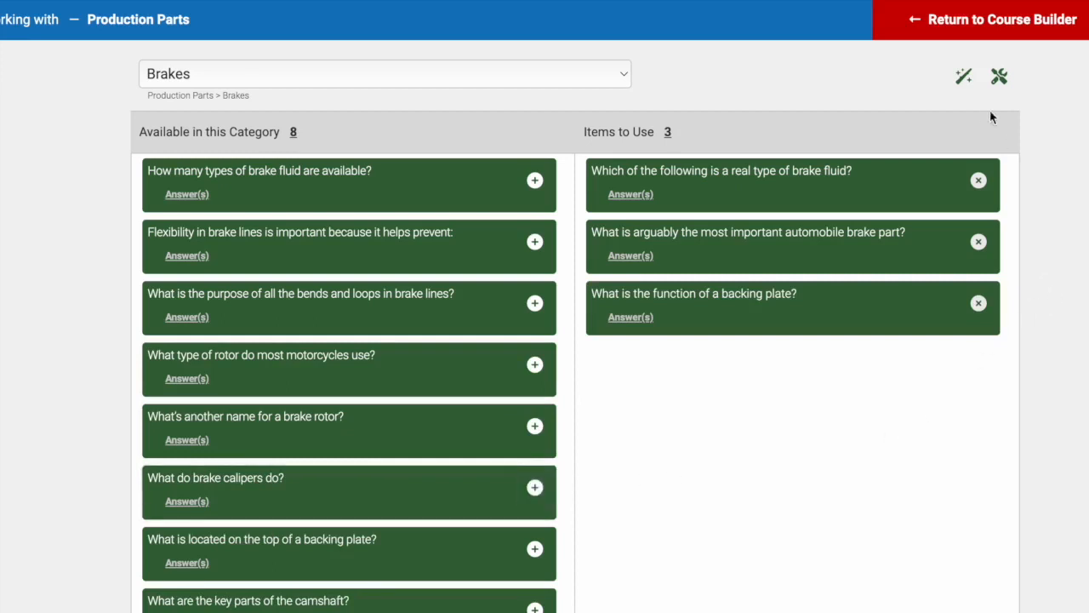
click(971, 85)
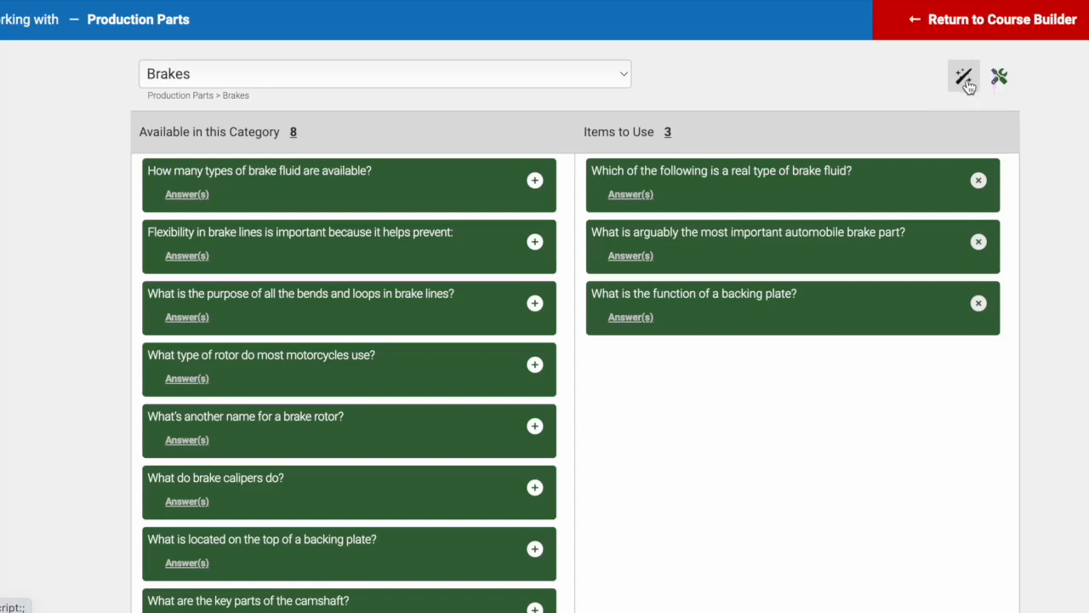
Add a Wizard Block that randomly picks 3 questions from Production Parts::Belts
click(965, 79)
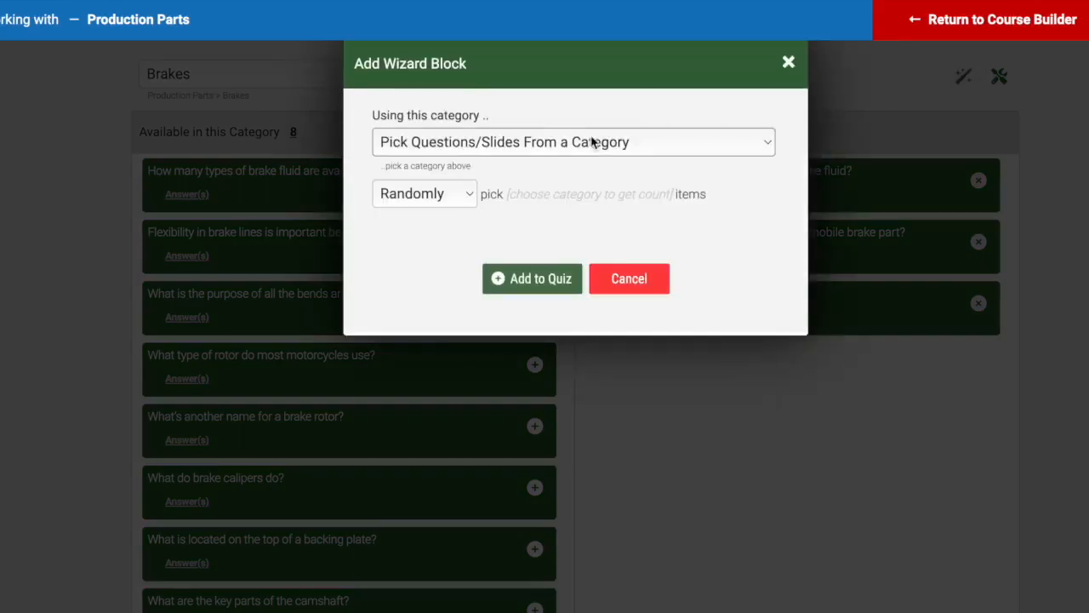
click(589, 143)
scroll(533, 457, down, 5)
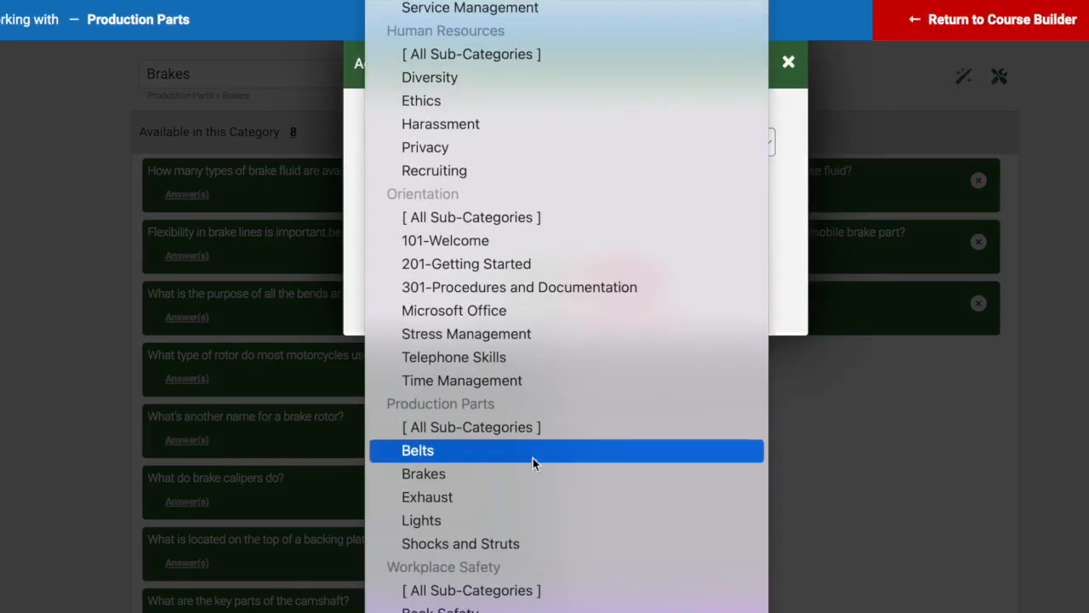
click(511, 462)
click(461, 202)
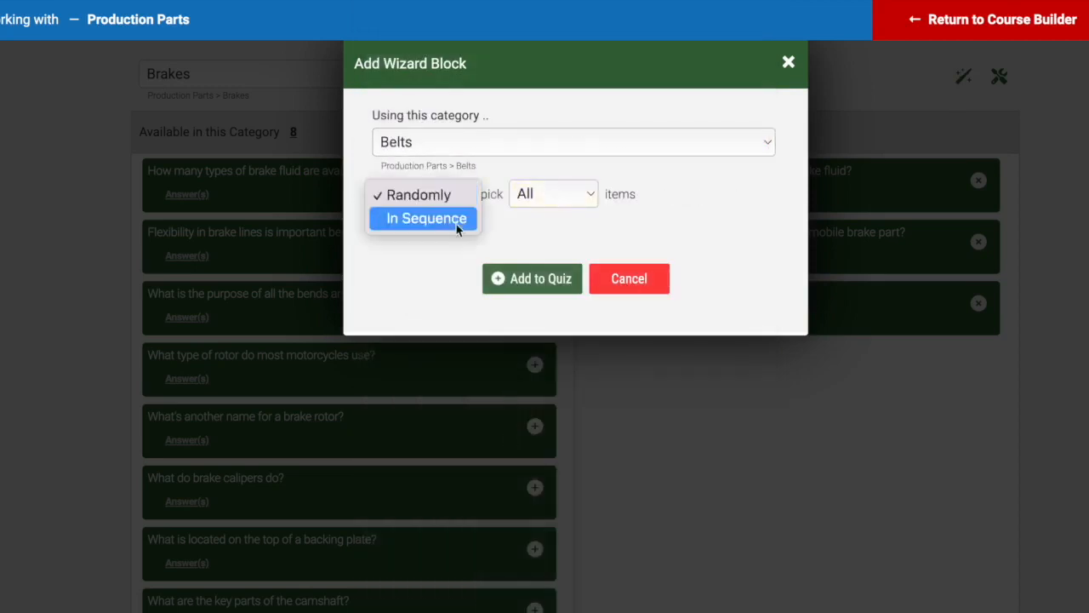
click(514, 224)
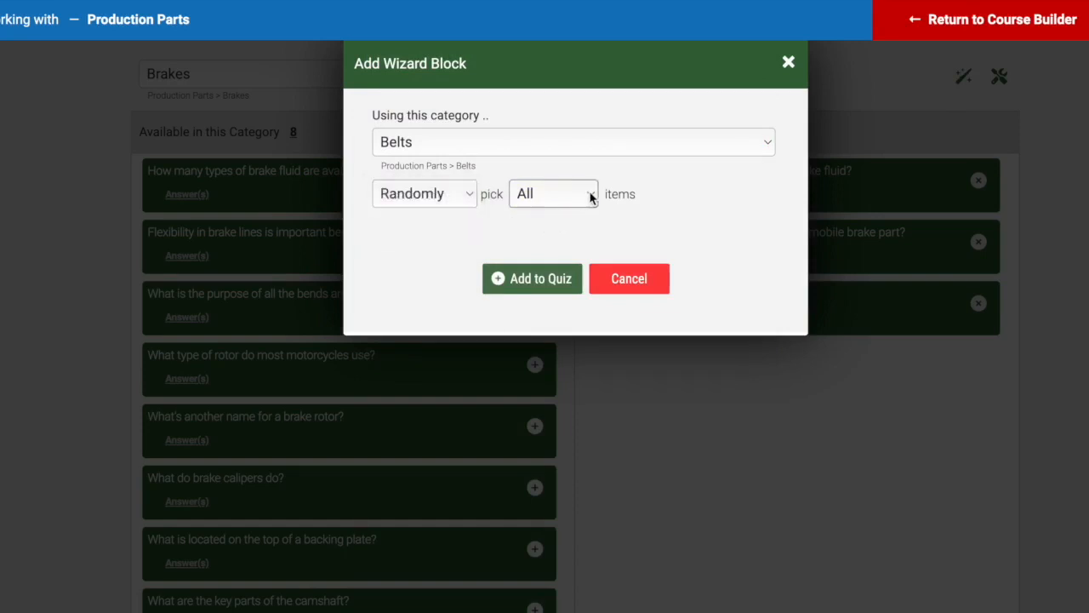
click(589, 198)
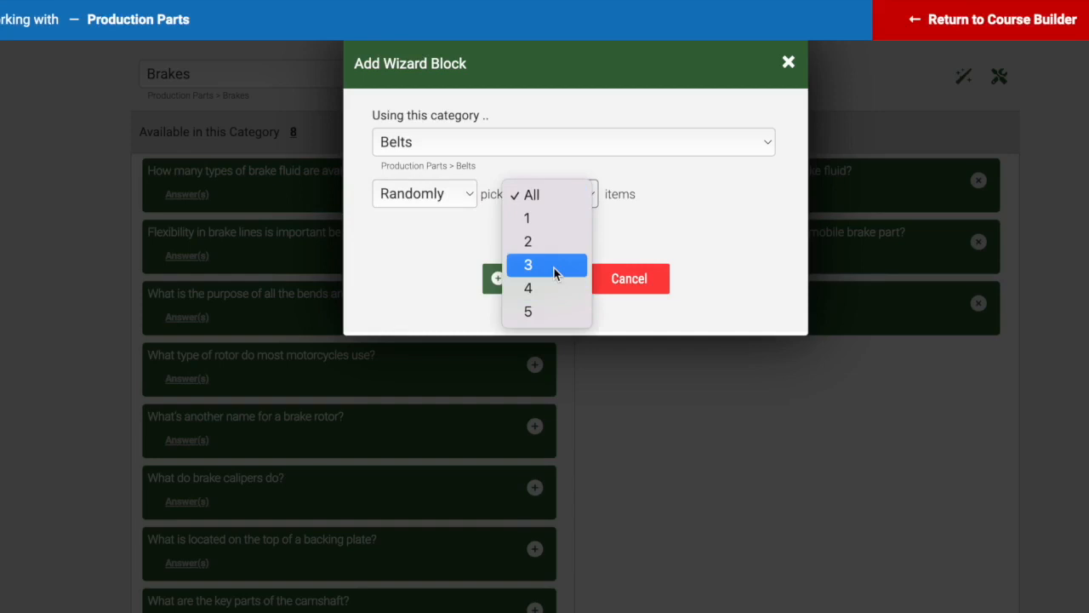
click(554, 271)
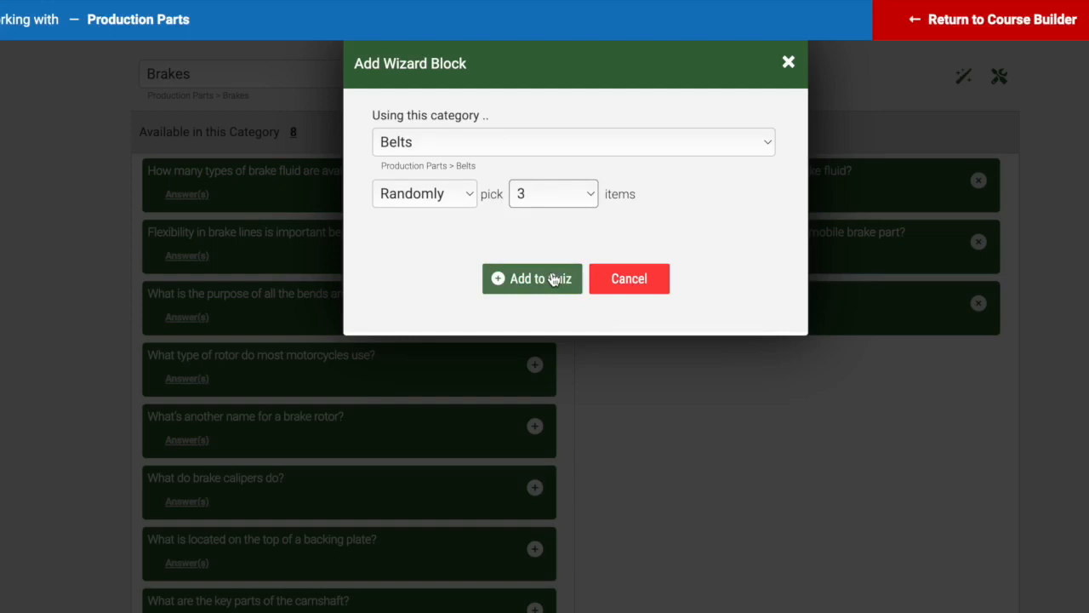
click(549, 281)
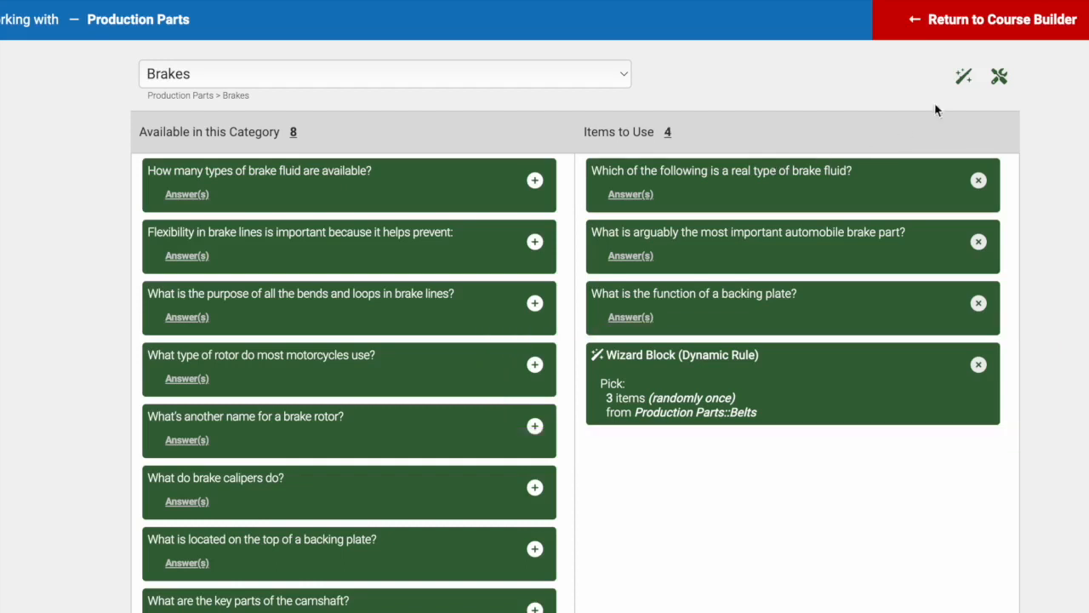
Add a Wizard Block that randomly picks 5 questions from Exhaust
click(964, 79)
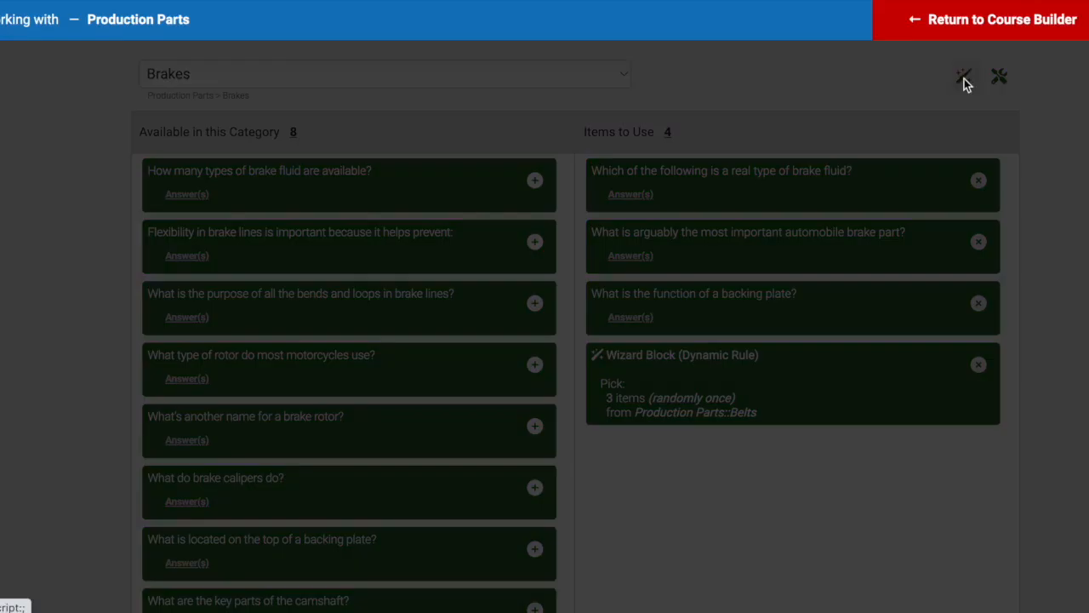
click(554, 143)
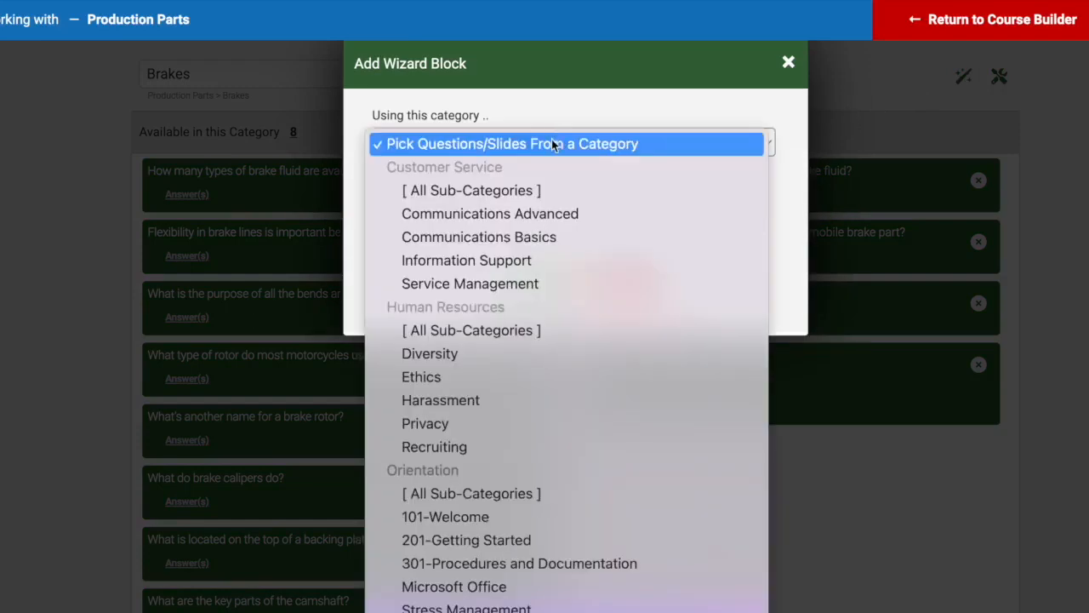
scroll(542, 433, down, 3)
scroll(542, 432, down, 3)
click(516, 457)
click(546, 195)
click(543, 317)
click(542, 280)
Add a Wizard Block that randomly picks 3 questions from Shocks and Struts
click(964, 78)
click(696, 148)
click(464, 484)
click(547, 194)
click(522, 264)
click(532, 278)
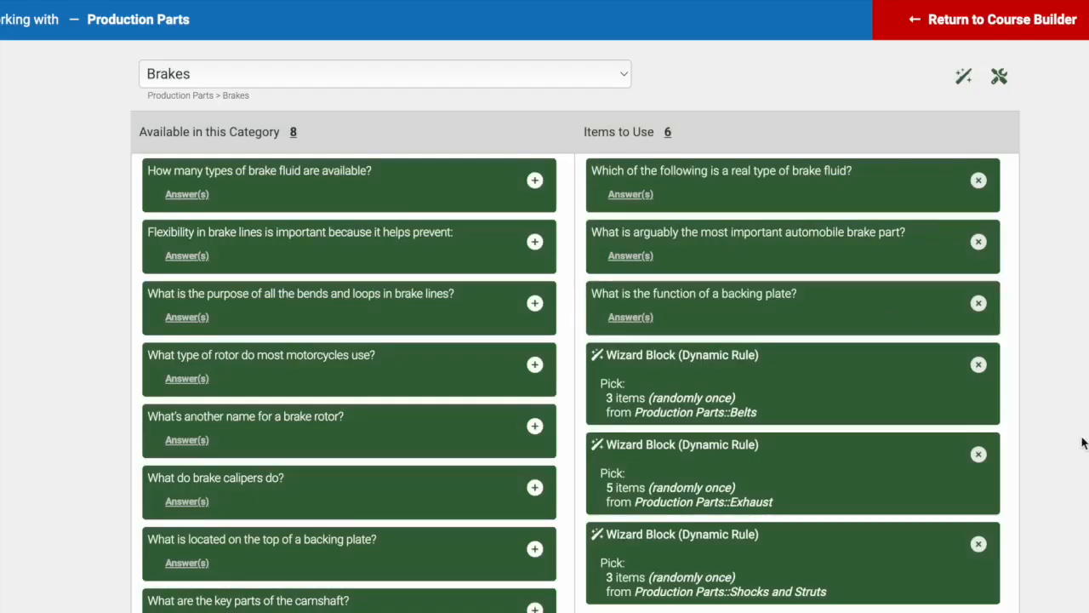
scroll(784, 301, down, 1)
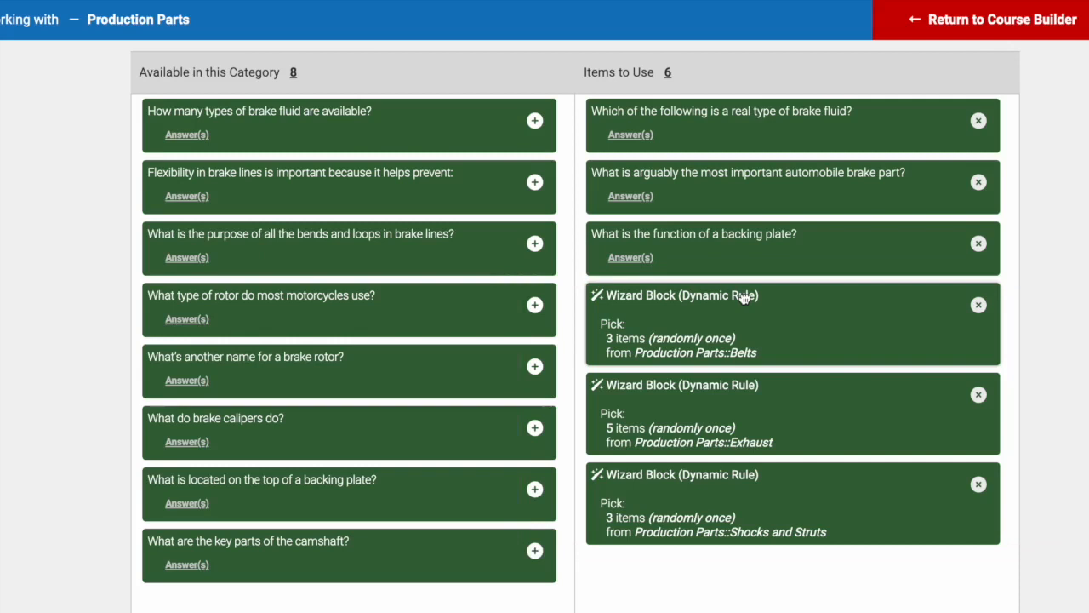
drag(743, 296, 809, 131)
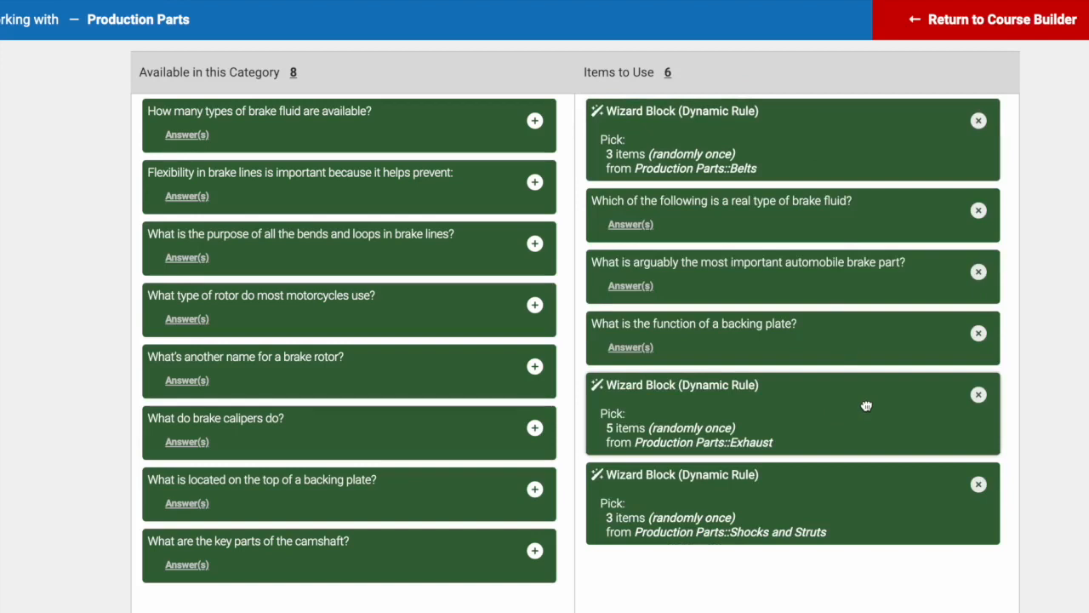
drag(866, 406, 862, 294)
drag(862, 506, 890, 425)
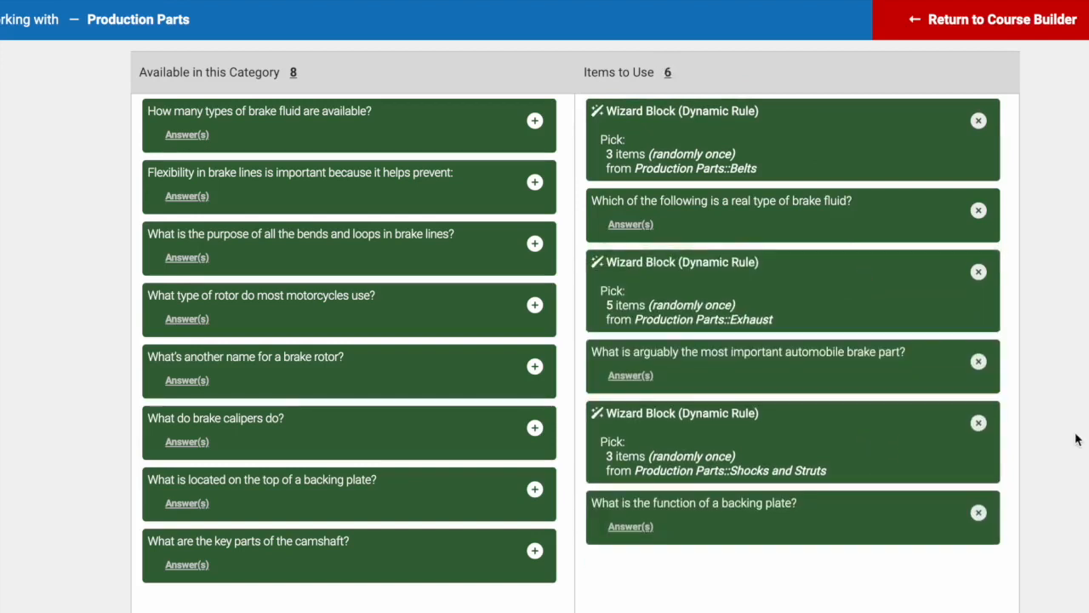
scroll(1076, 439, down, 3)
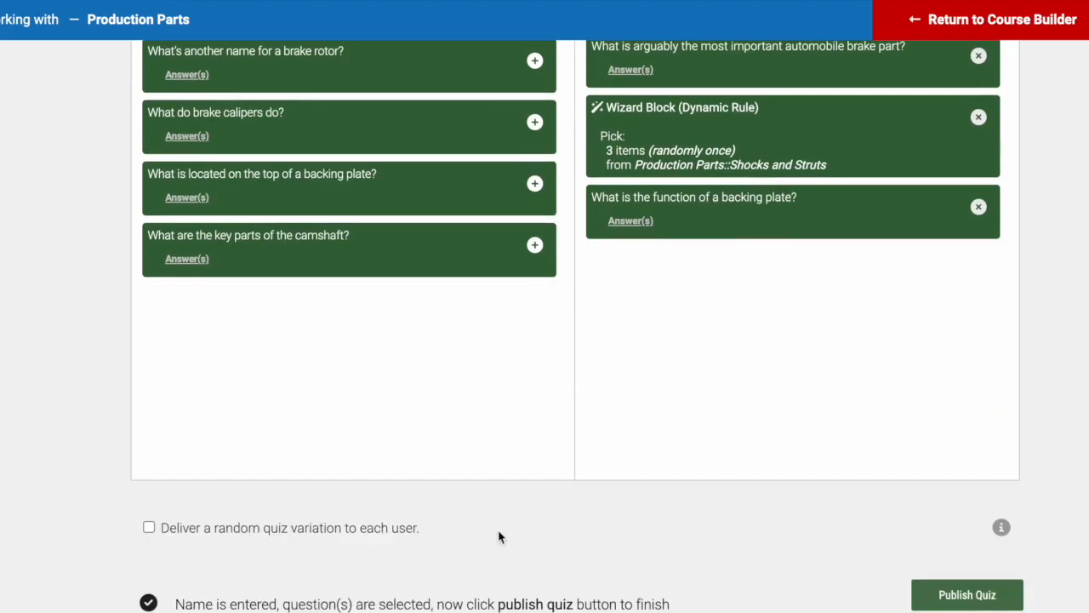
drag(465, 525, 150, 530)
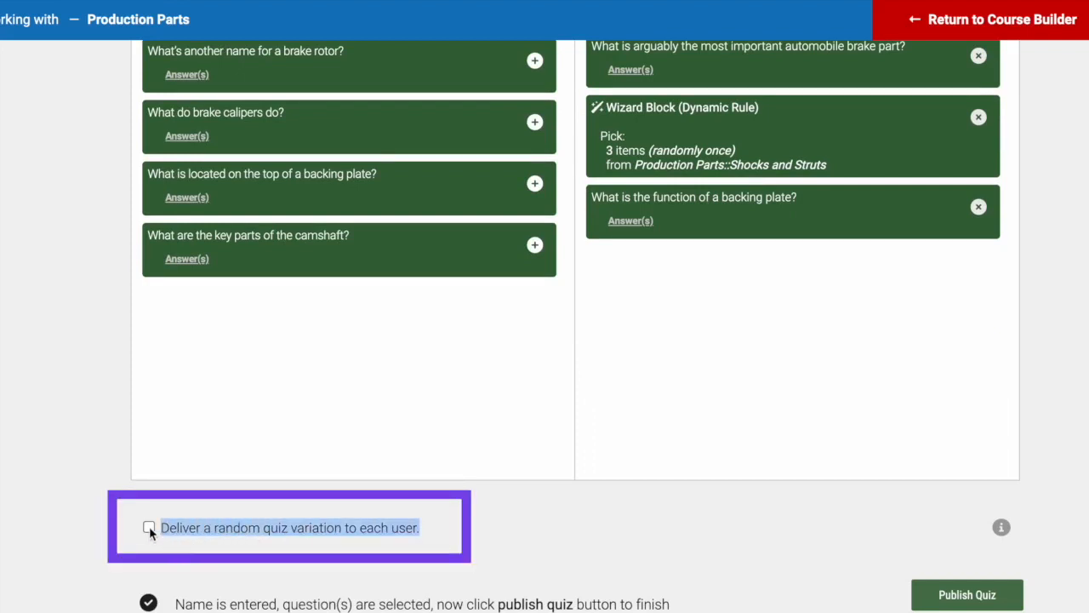
Turn on 'Deliver a random quiz variation to each user' and publish the quiz
click(149, 526)
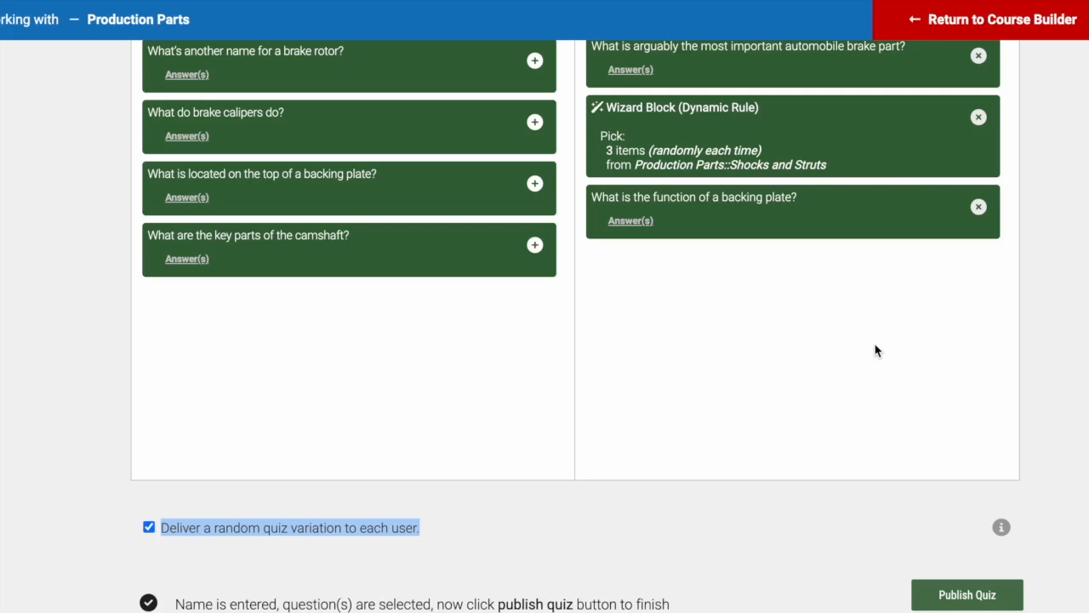
scroll(1084, 312, up, 4)
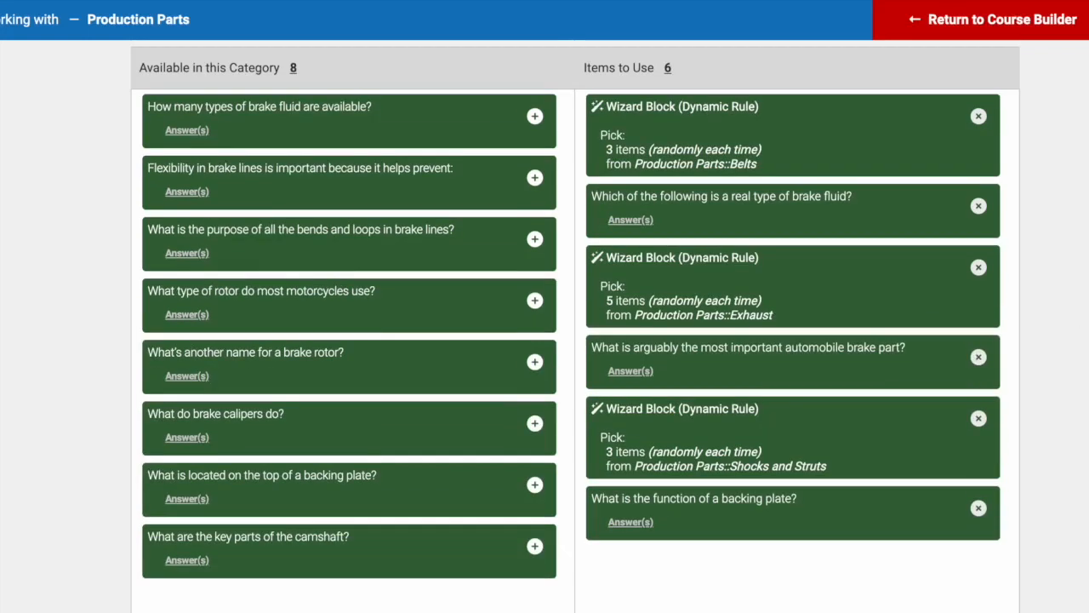
scroll(1084, 340, down, 5)
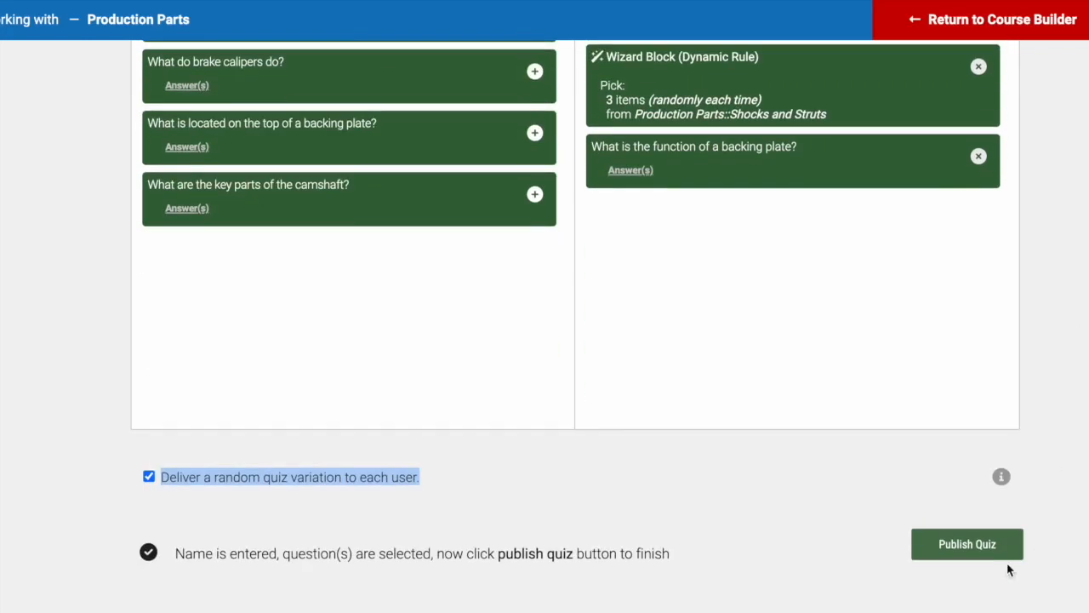
click(962, 552)
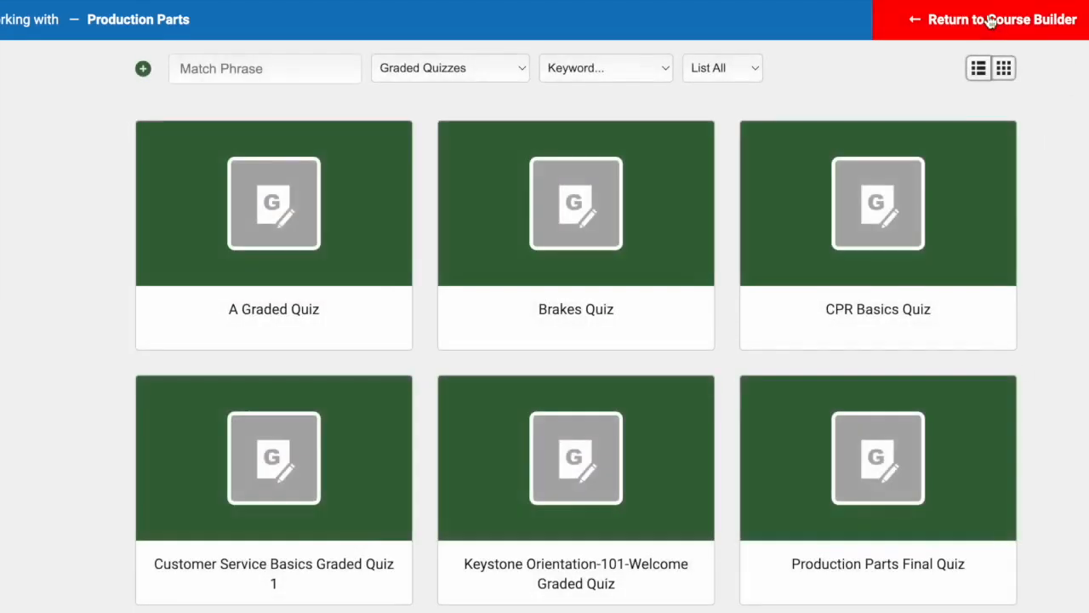
Add Production Parts Final Quiz to the course from Browse > Graded Quizzes
click(987, 19)
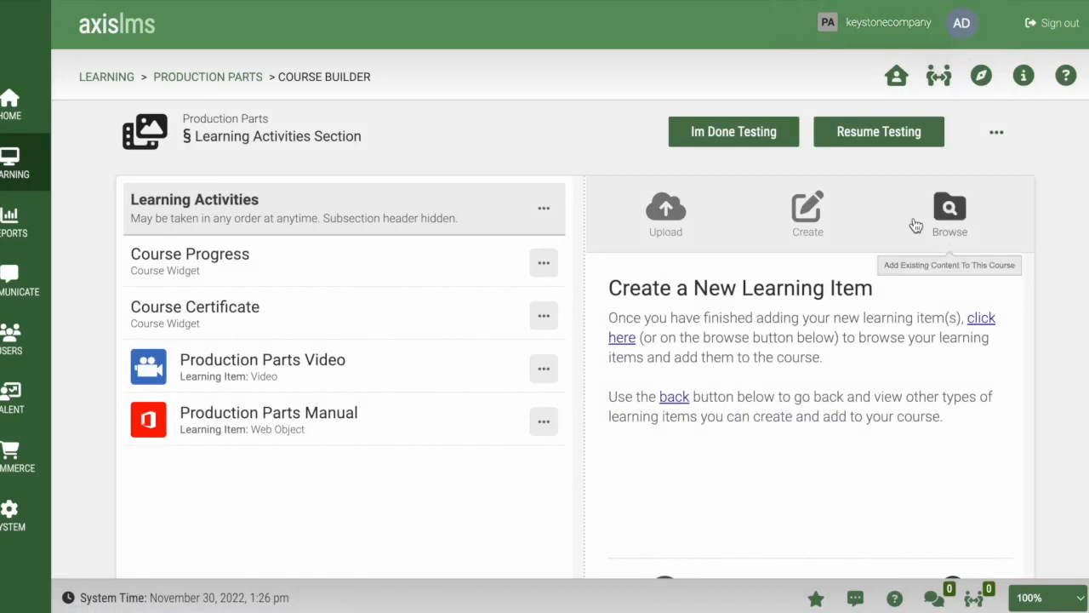
click(950, 212)
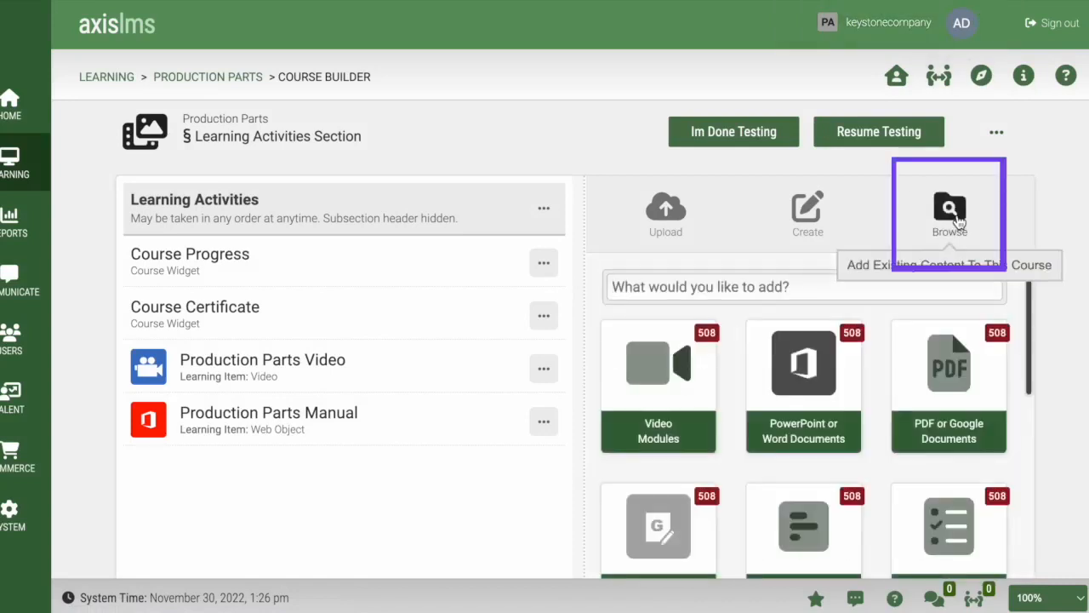
scroll(930, 470, down, 1)
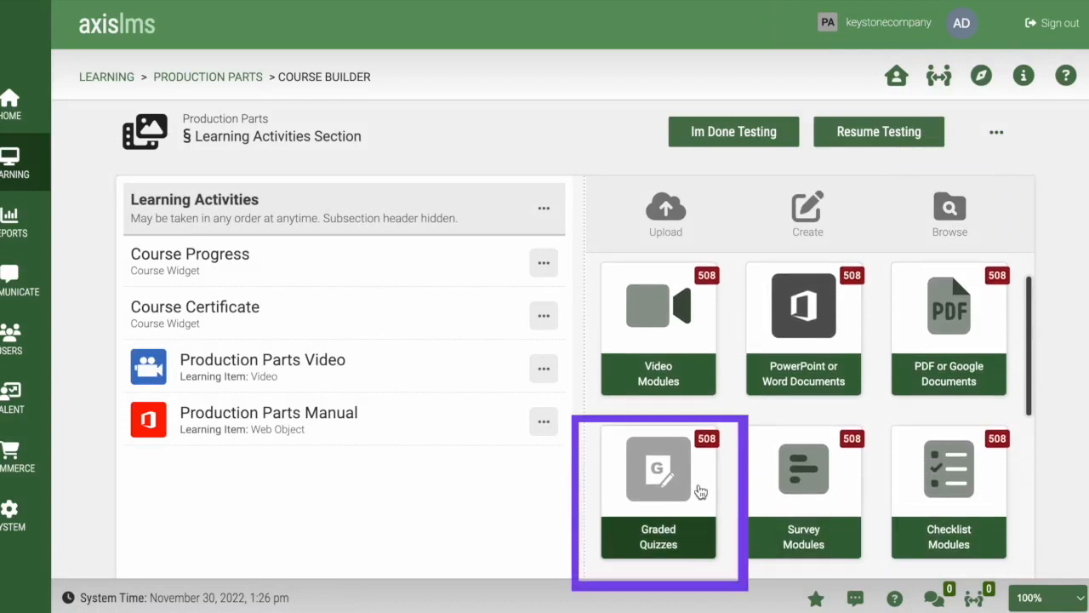
click(671, 491)
scroll(928, 447, down, 5)
click(678, 410)
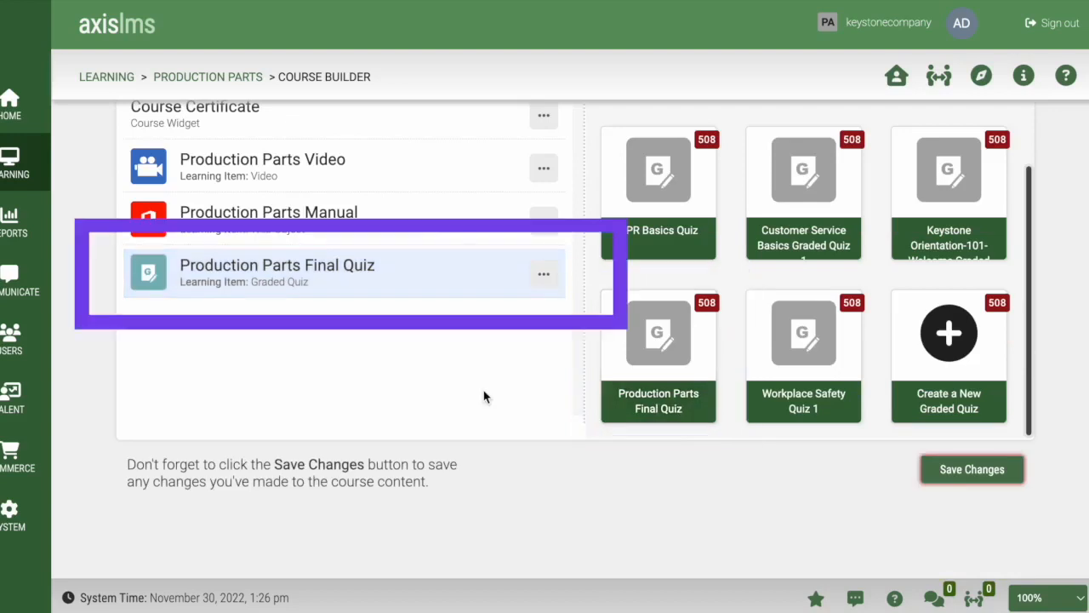
Move Course Certificate below the quiz and open the quiz's Edit Learning Item page
scroll(459, 398, up, 2)
drag(464, 223, 476, 379)
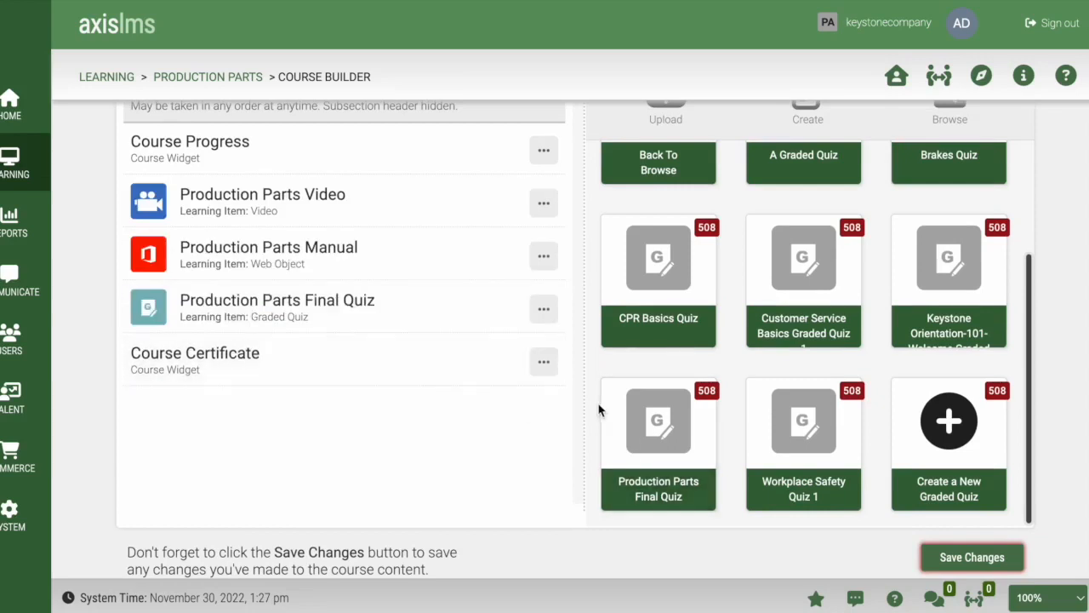
scroll(599, 410, up, 1)
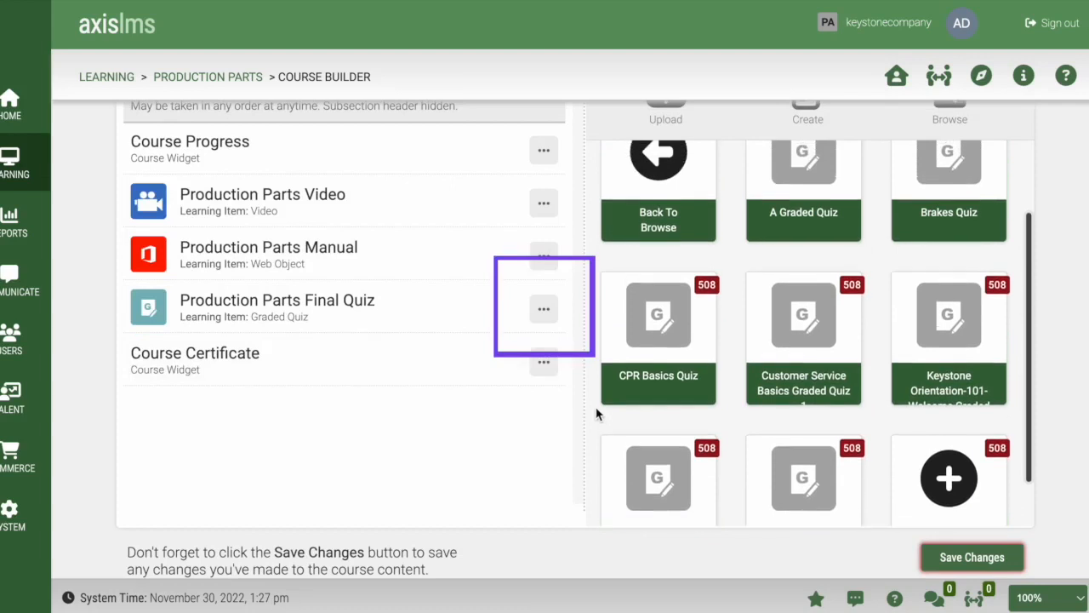
click(544, 309)
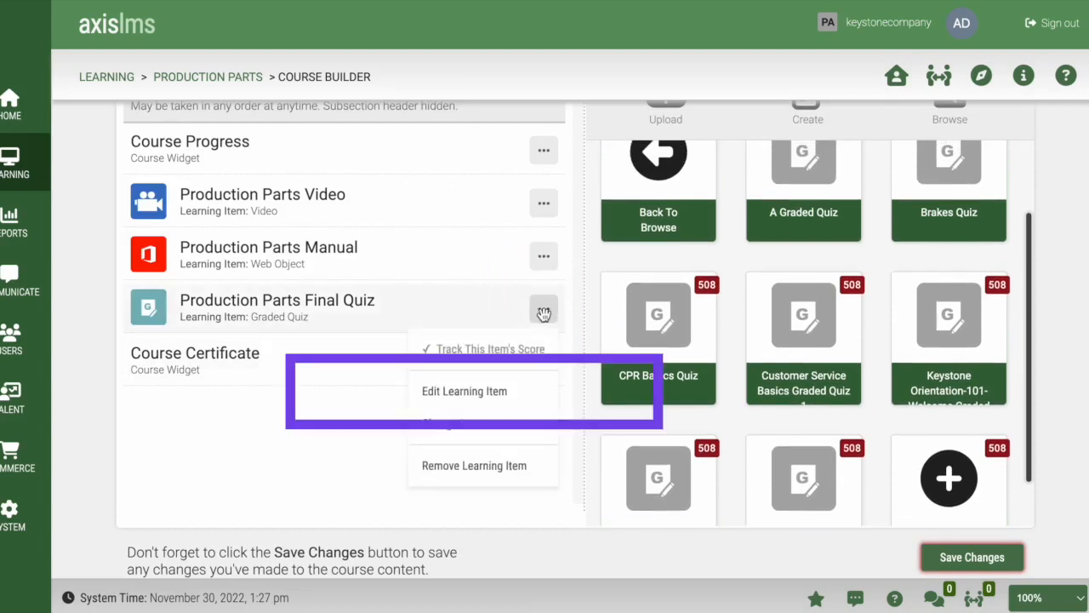
click(505, 396)
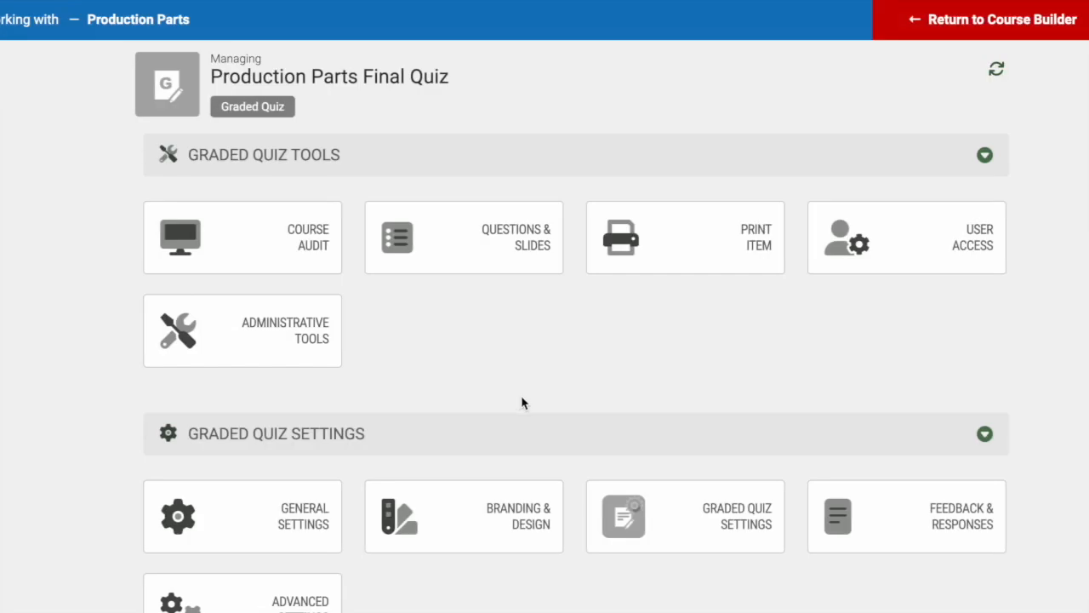
Submit the General Settings with retakes allowed on pass and fail and protection off
scroll(524, 402, down, 1)
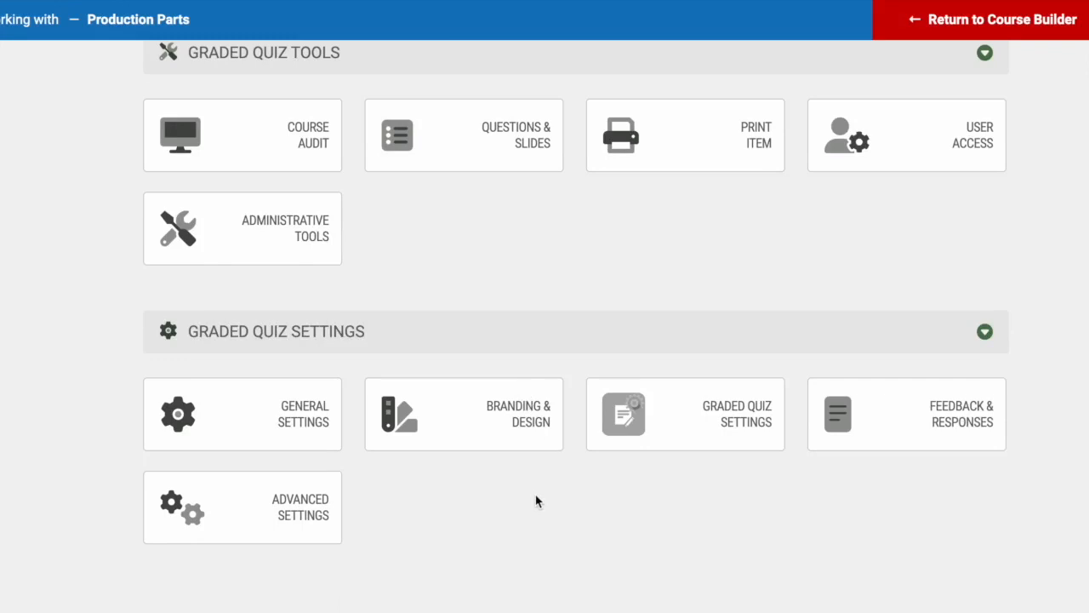
click(258, 435)
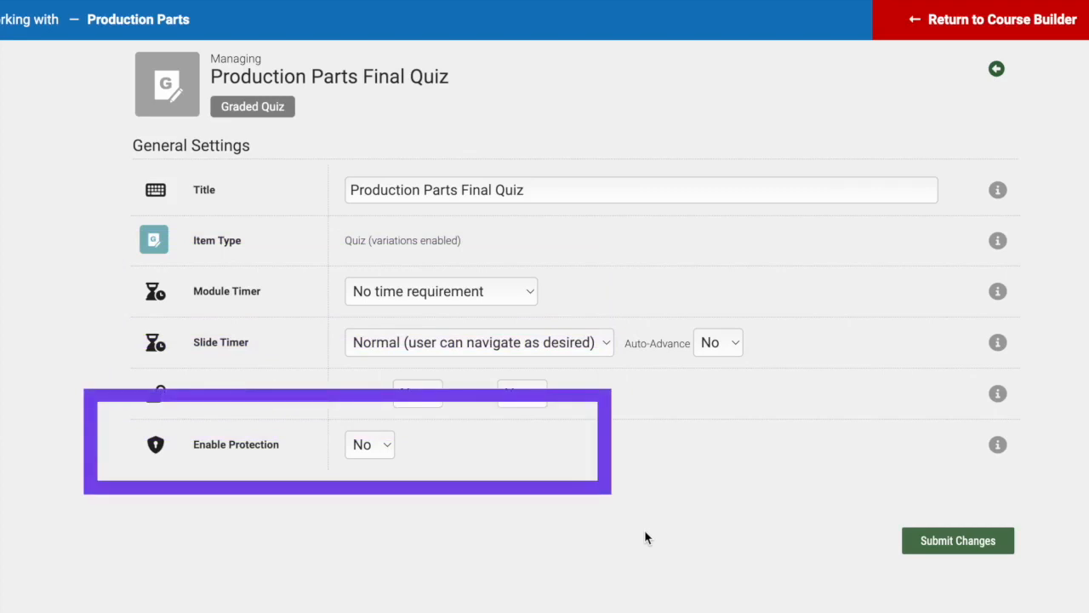
click(933, 542)
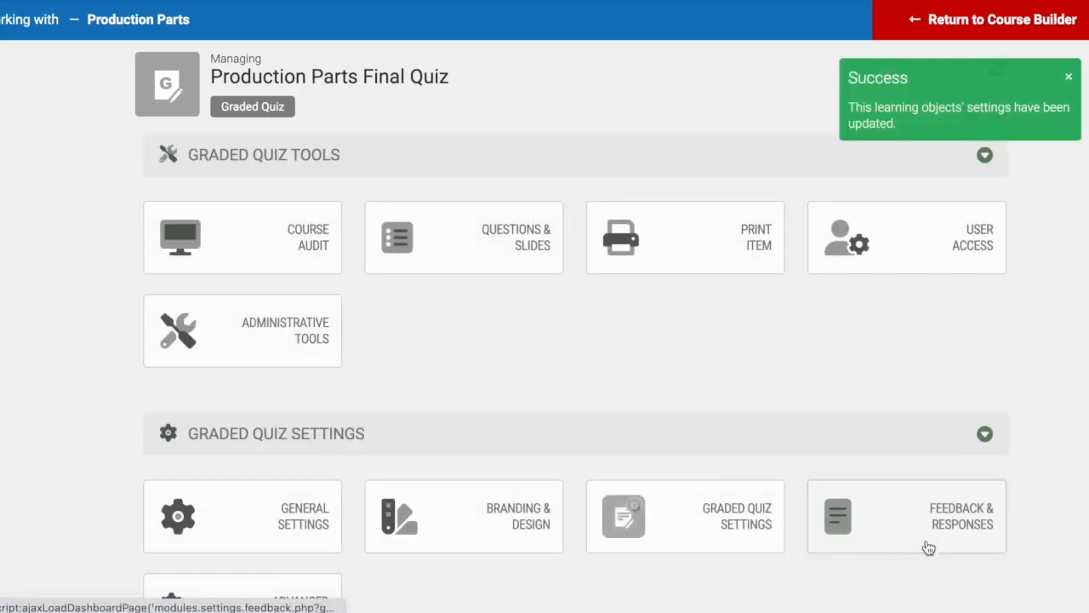
Open the Graded Quiz Settings and review them down to Enhanced Authentication, passing score 70
click(685, 533)
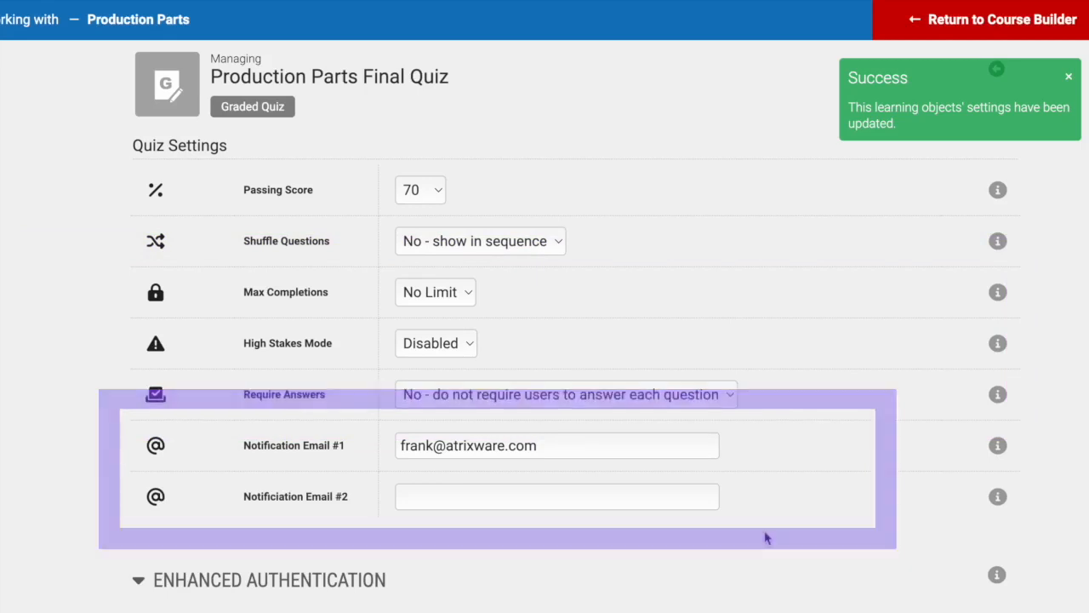
scroll(766, 539, down, 4)
scroll(544, 327, down, 1)
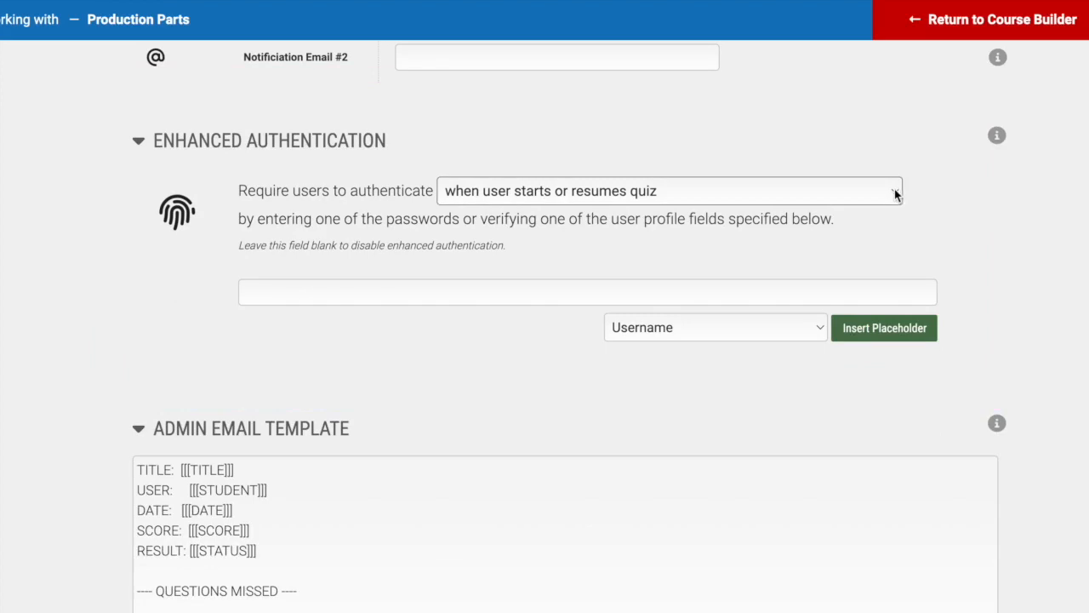
Require users to authenticate every 10 minutes and enter the shared password
click(895, 194)
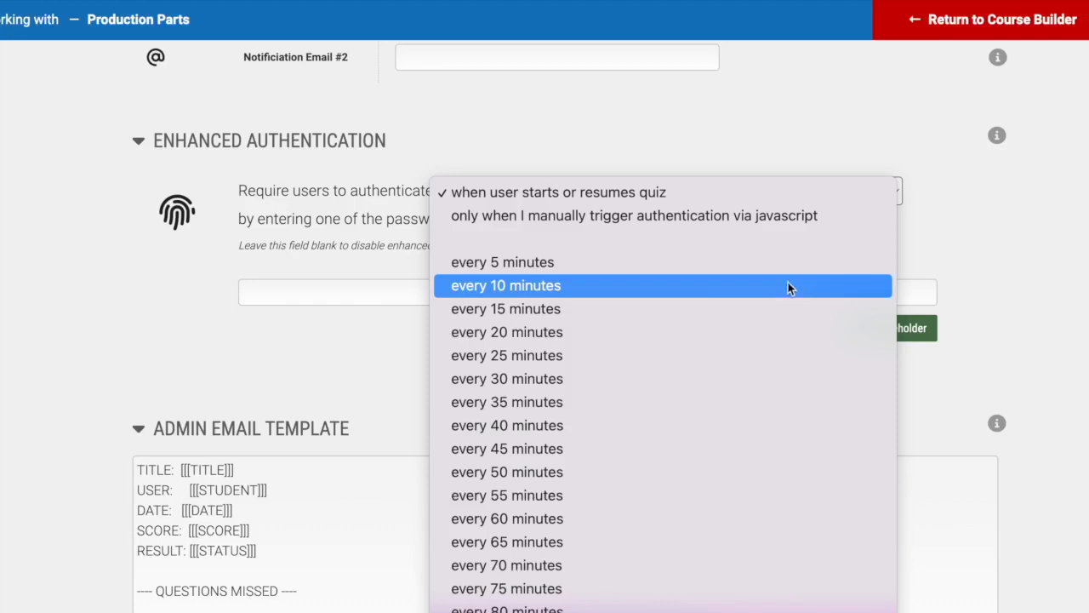
click(782, 285)
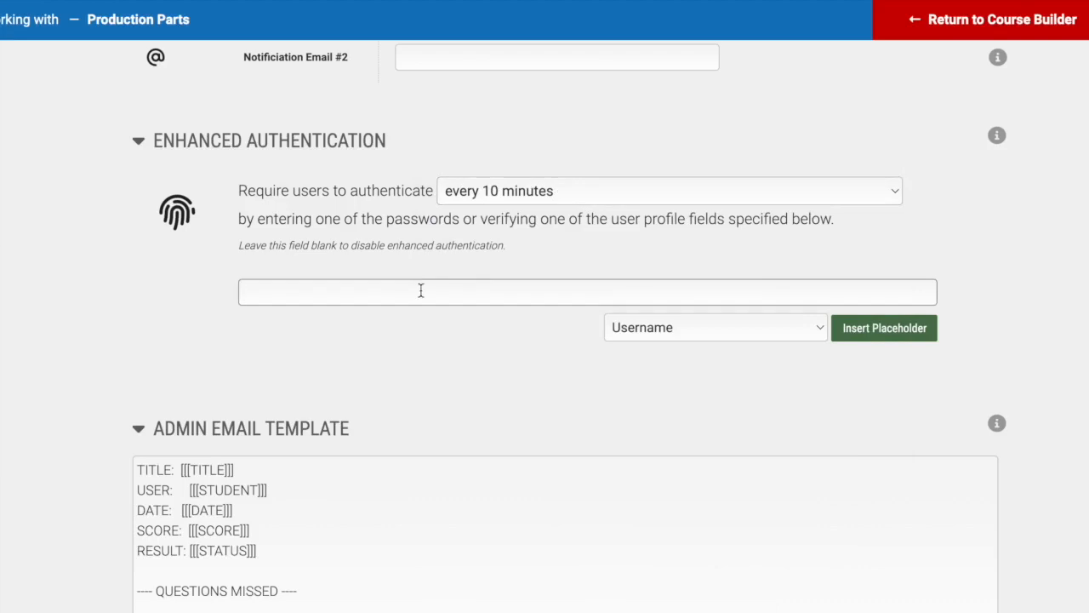
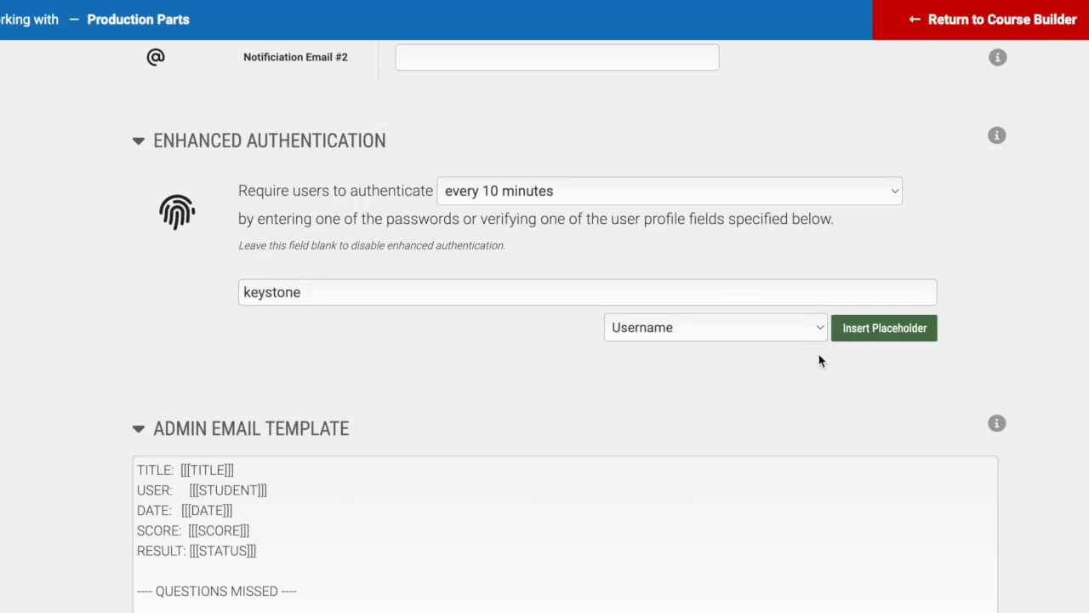
Browse the available user profile fields and close the list without changes
click(821, 329)
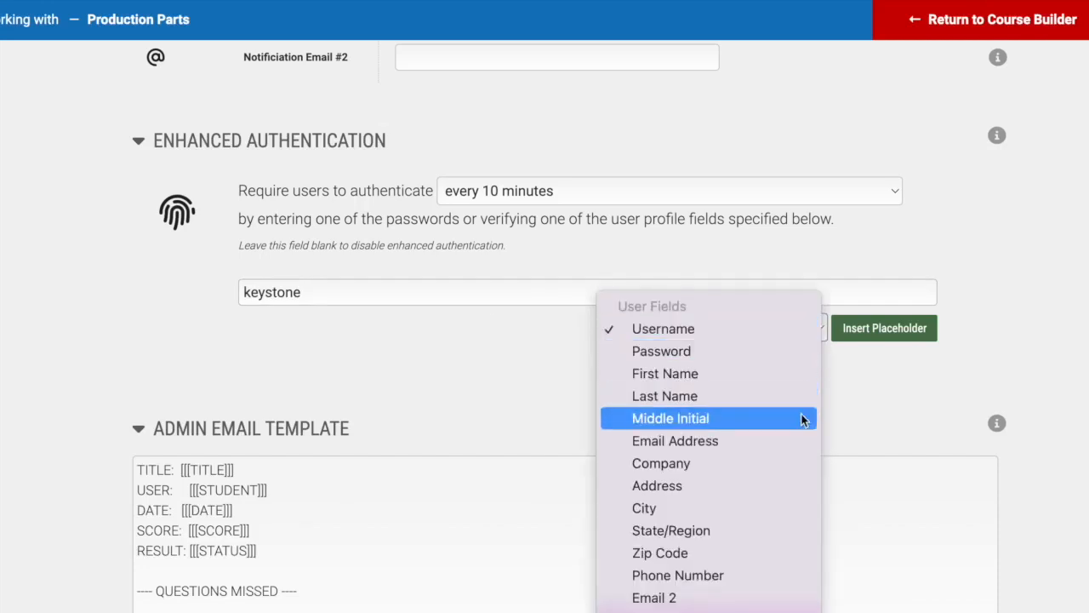
scroll(790, 516, down, 5)
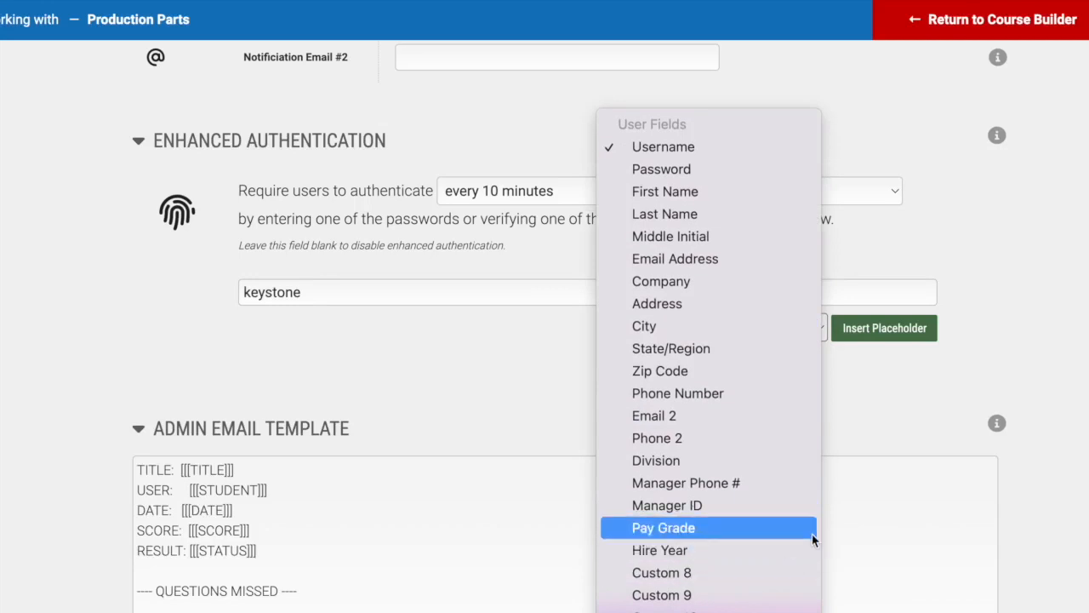
click(943, 393)
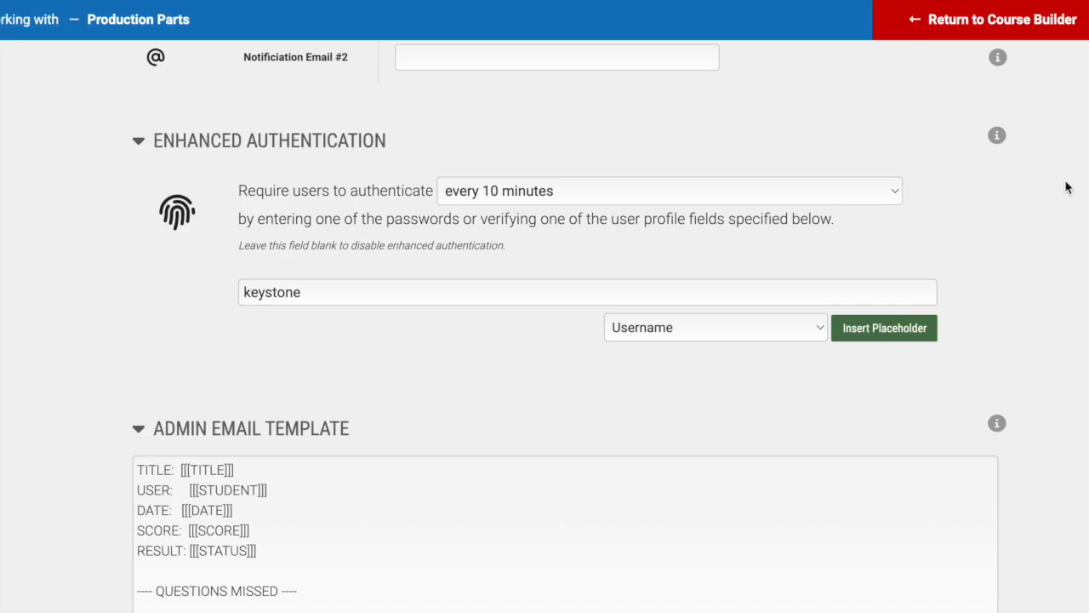
scroll(577, 327, up, 5)
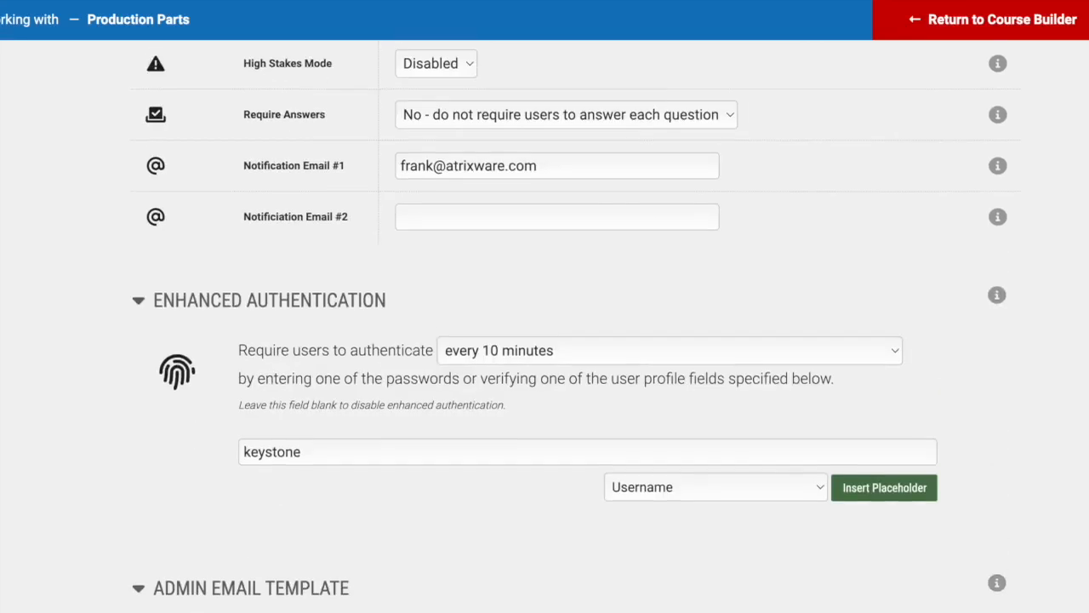
Review the pass and fail response editors under Feedback & Responses, then return to the quiz's management page
click(997, 70)
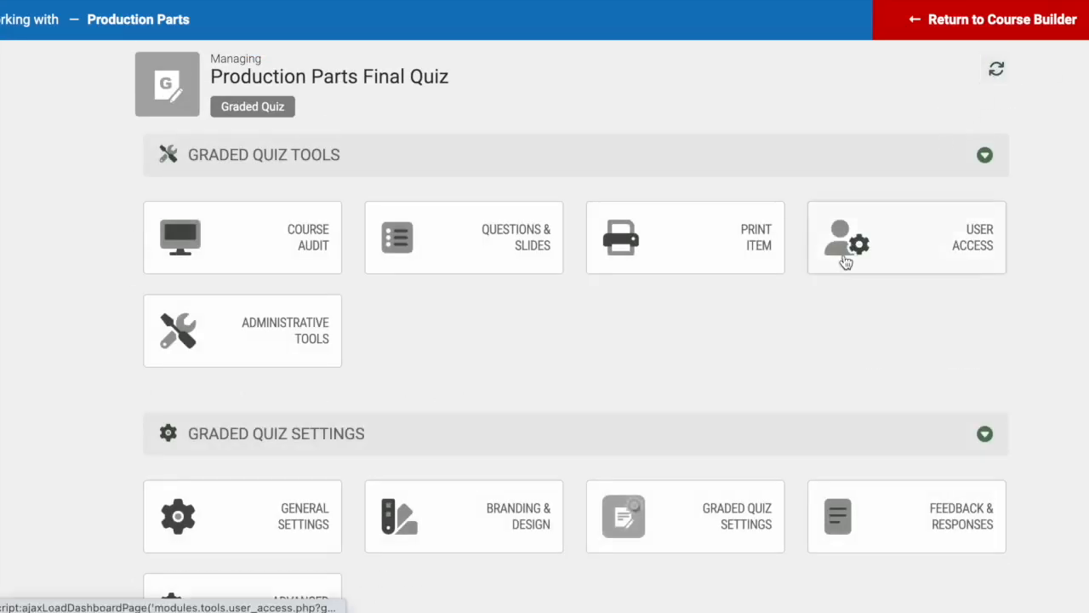
click(905, 538)
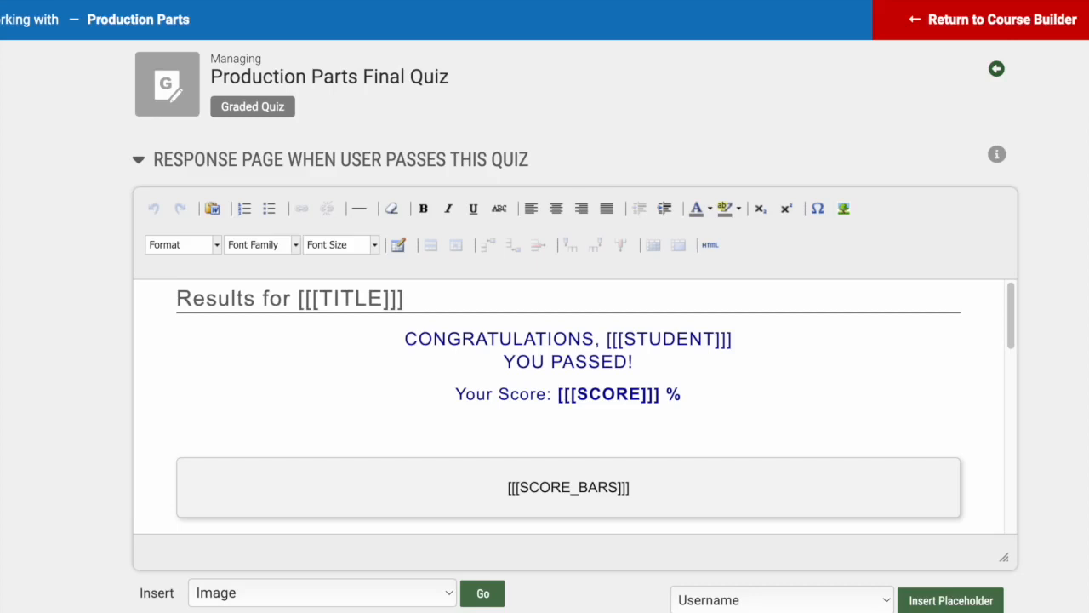
scroll(575, 324, down, 5)
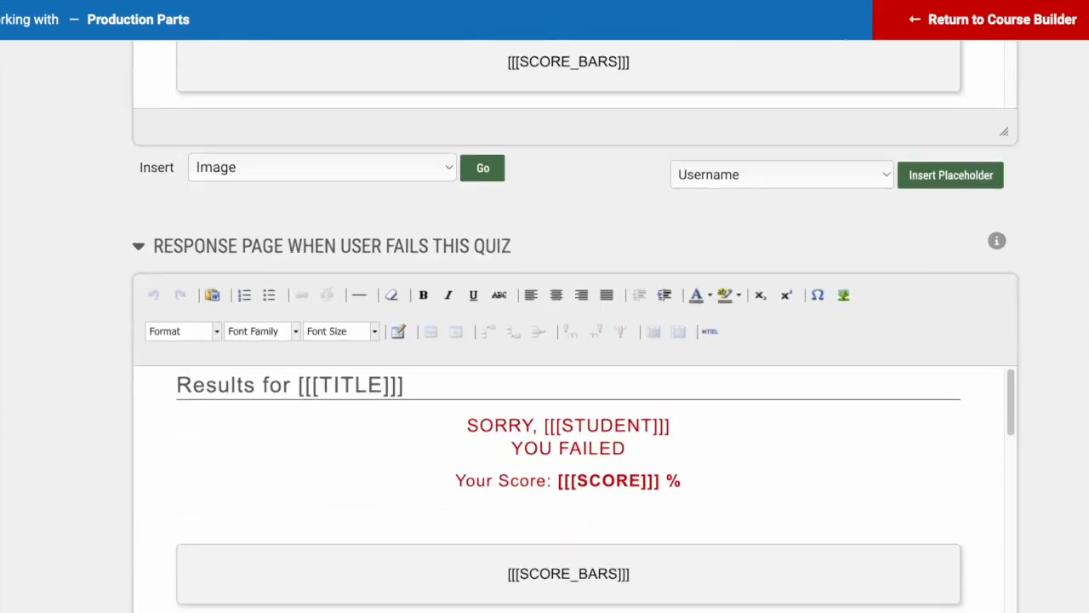
scroll(575, 323, down, 1)
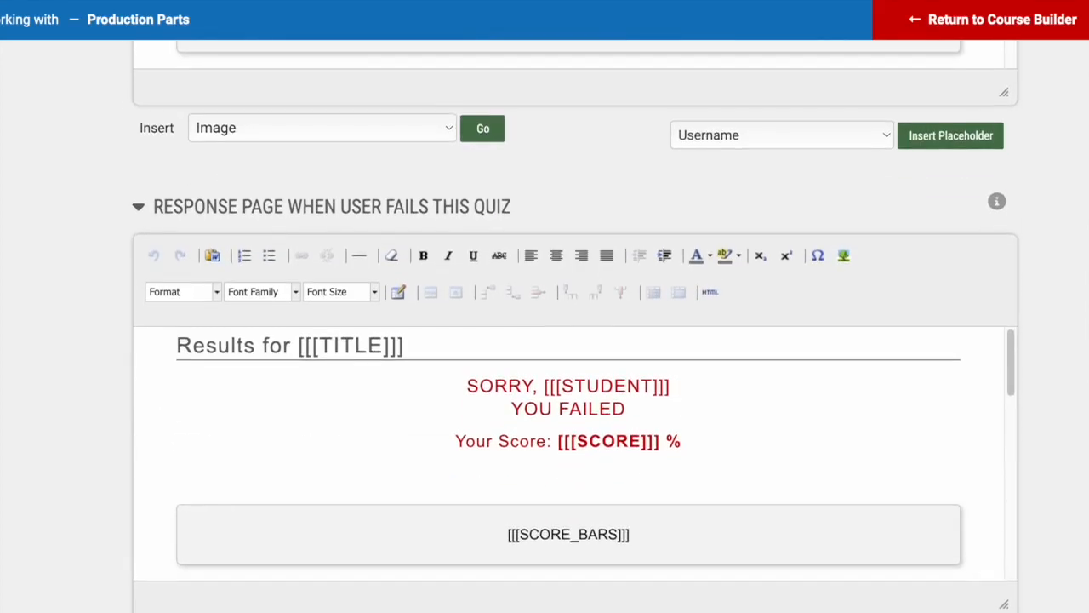
scroll(1087, 125, up, 6)
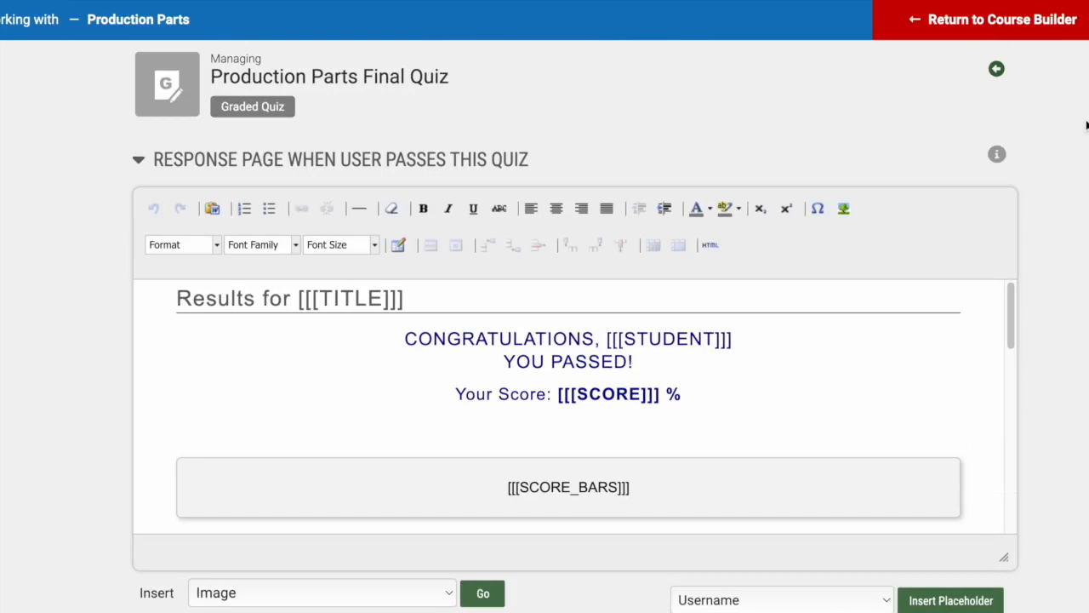
click(997, 70)
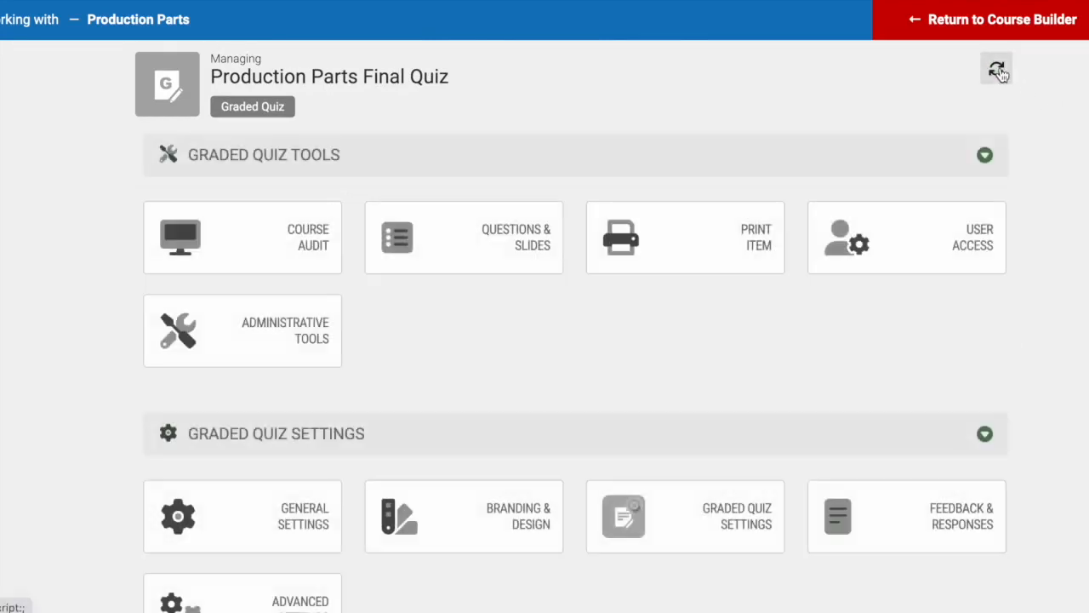